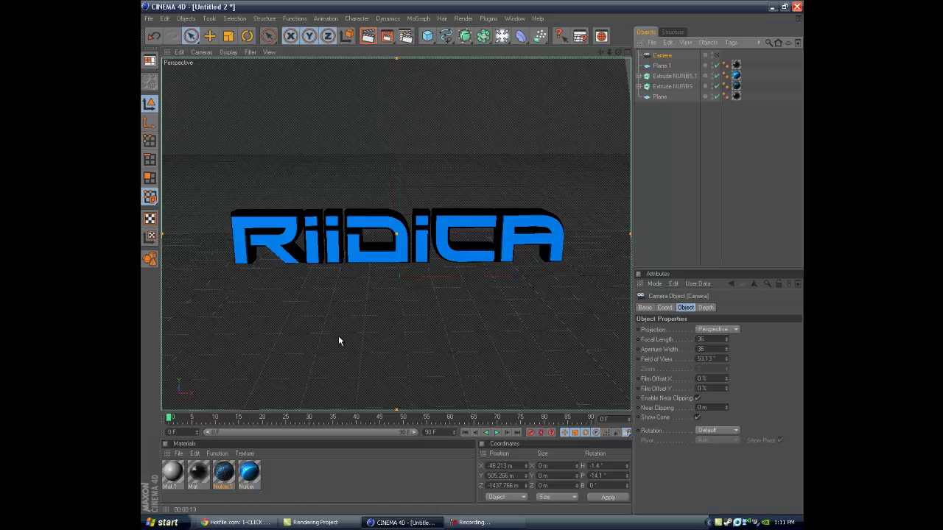
# Look through the scene's Camera, set its focal length to about 57.4 and reposition it to reframe the text
pyautogui.click(201, 52)
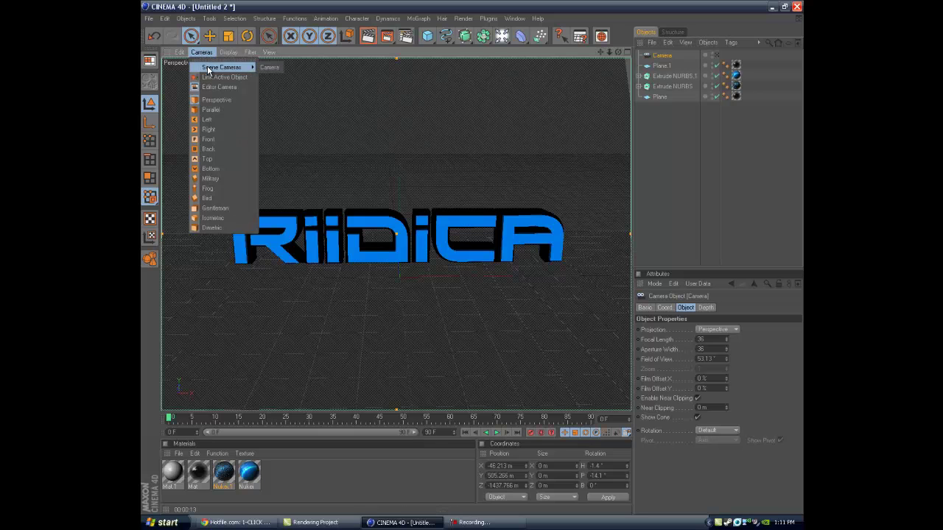
pyautogui.click(269, 66)
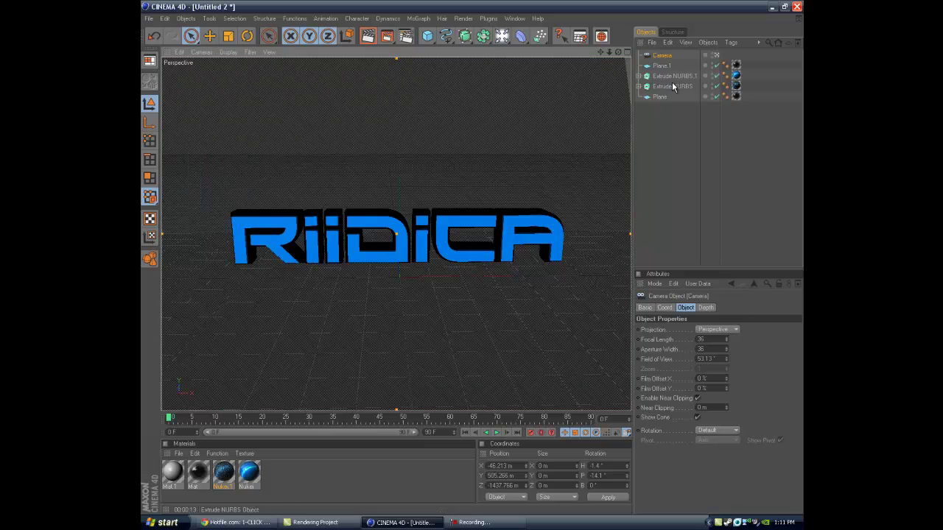
pyautogui.scroll(5, 469, 203)
pyautogui.scroll(-4, 479, 221)
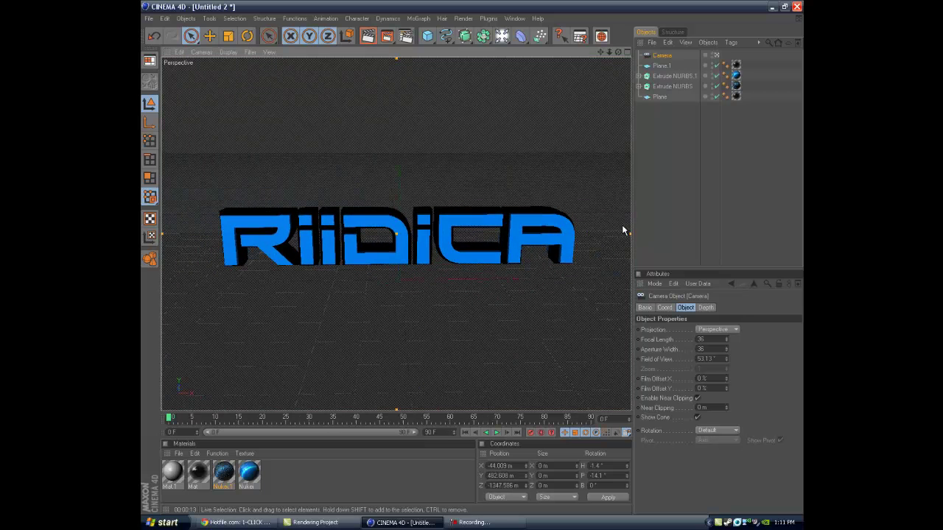
pyautogui.moveTo(630, 234); pyautogui.dragTo(473, 259)
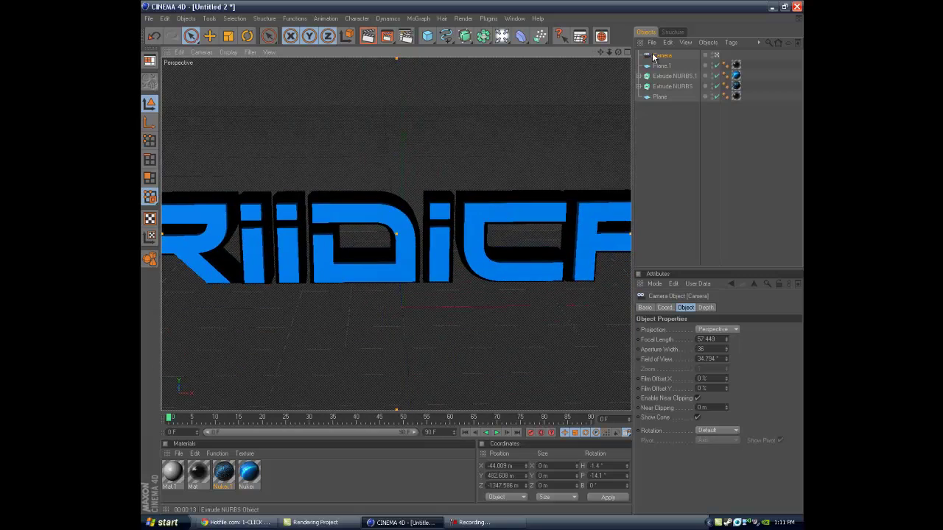
pyautogui.moveTo(600, 52); pyautogui.dragTo(449, 332)
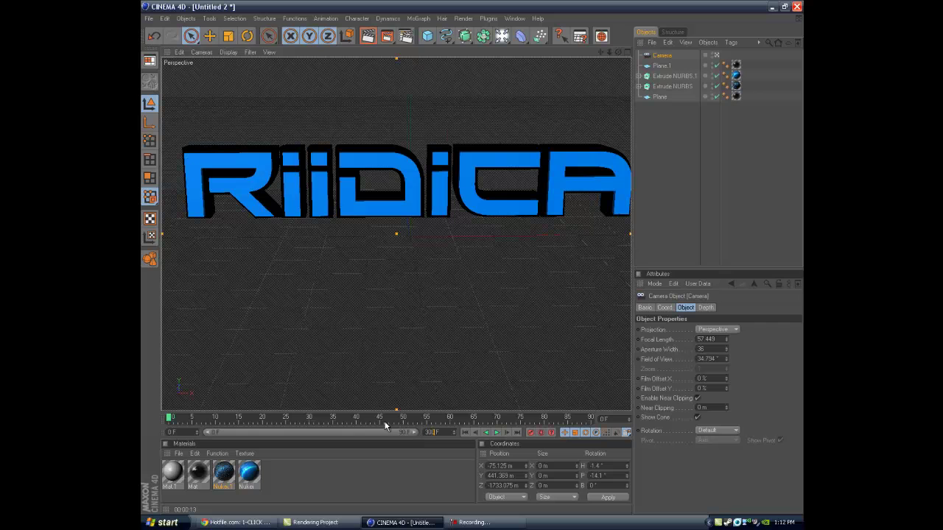
# Extend the animation to 300 frames and widen the visible timeline range to 300 F, staying at frame 0
pyautogui.press('Return')
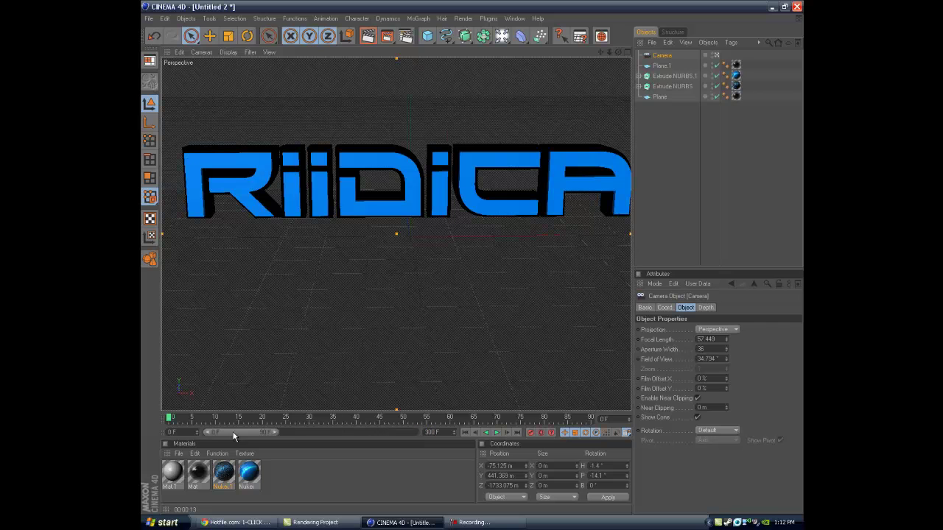
pyautogui.moveTo(272, 436); pyautogui.dragTo(436, 436)
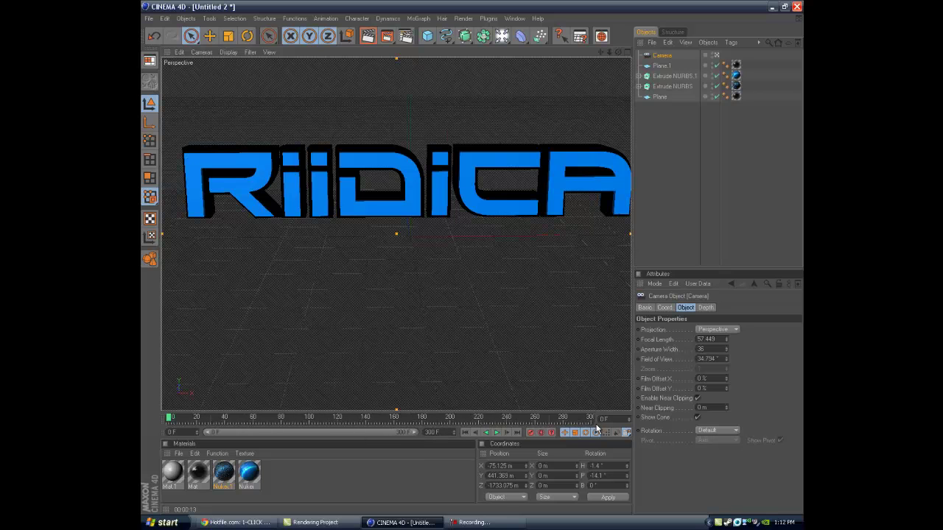
pyautogui.moveTo(171, 419)
pyautogui.mouseDown()
pyautogui.moveTo(589, 418)
pyautogui.moveTo(157, 411)
pyautogui.mouseUp()
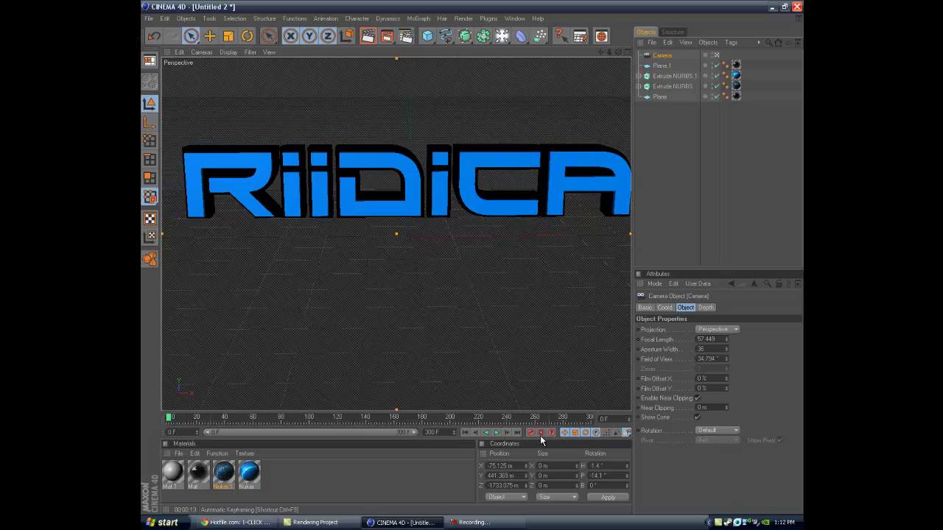
# Pull the camera back until the whole RiiDiCA text fits in the frame with space around it
pyautogui.scroll(-5, 363, 215)
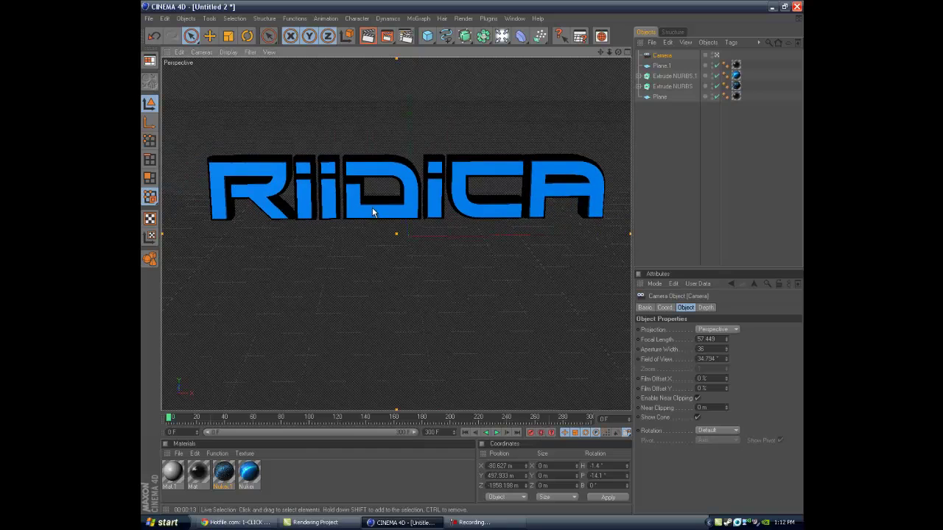
pyautogui.scroll(-5, 402, 192)
pyautogui.scroll(2, 434, 190)
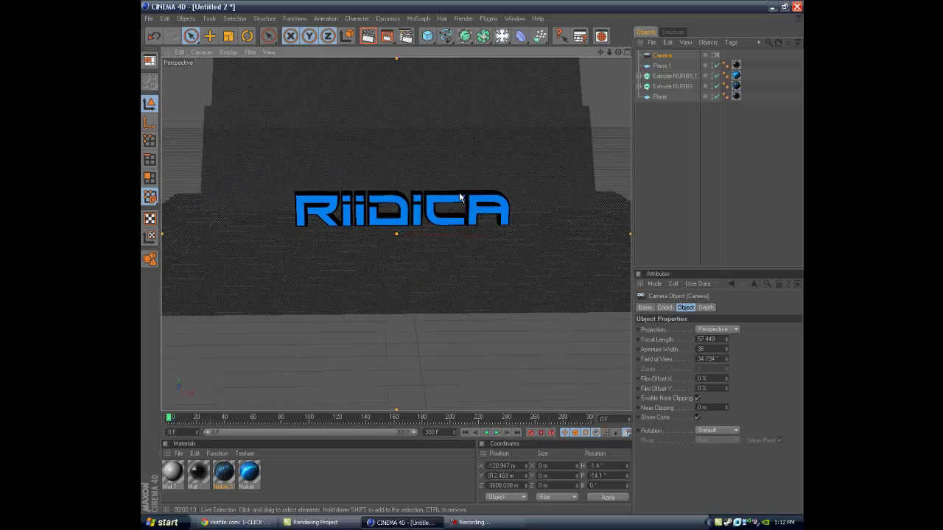
pyautogui.scroll(2, 464, 189)
pyautogui.scroll(-2, 444, 177)
pyautogui.scroll(5, 457, 181)
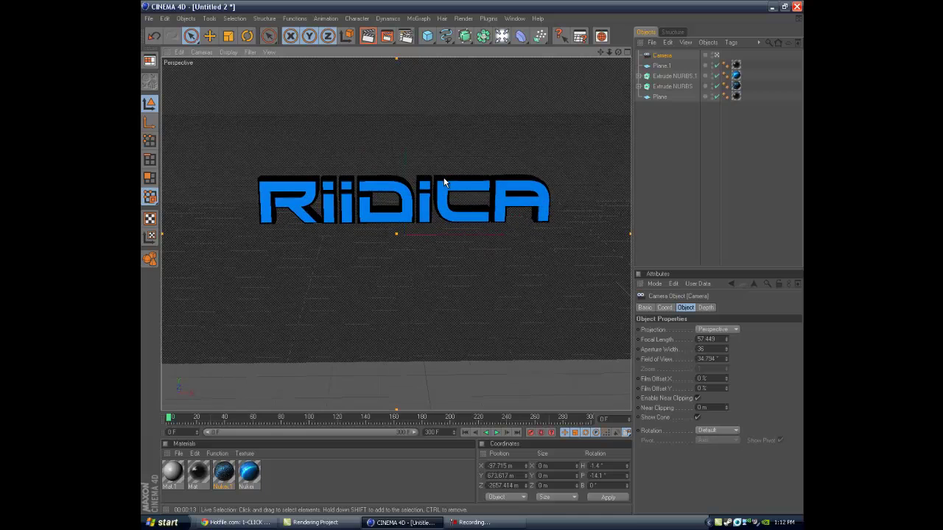
pyautogui.scroll(-3, 474, 184)
pyautogui.scroll(-1, 403, 98)
pyautogui.scroll(1, 560, 146)
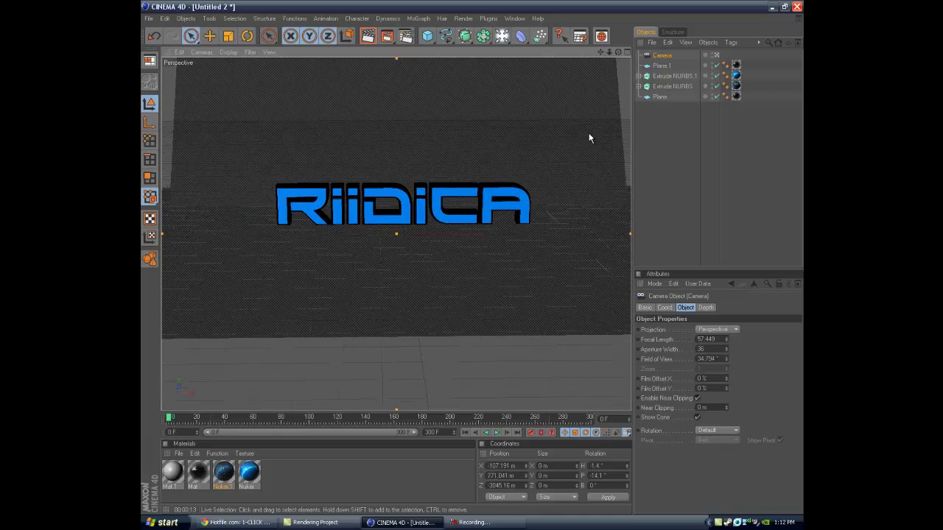
pyautogui.click(667, 159)
pyautogui.click(654, 67)
pyautogui.click(664, 116)
pyautogui.click(663, 79)
pyautogui.click(646, 147)
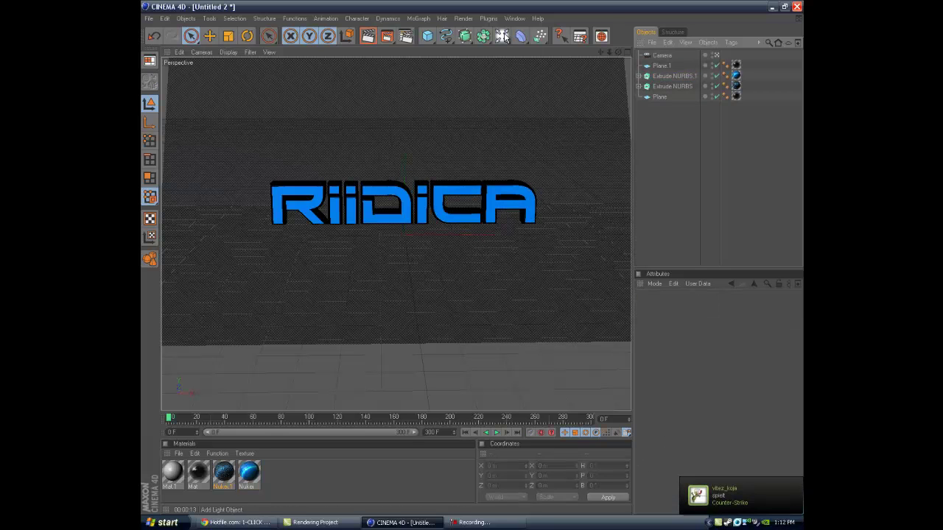
# Add a light and raise it above the text to a Y position of about 348 m
pyautogui.click(503, 37)
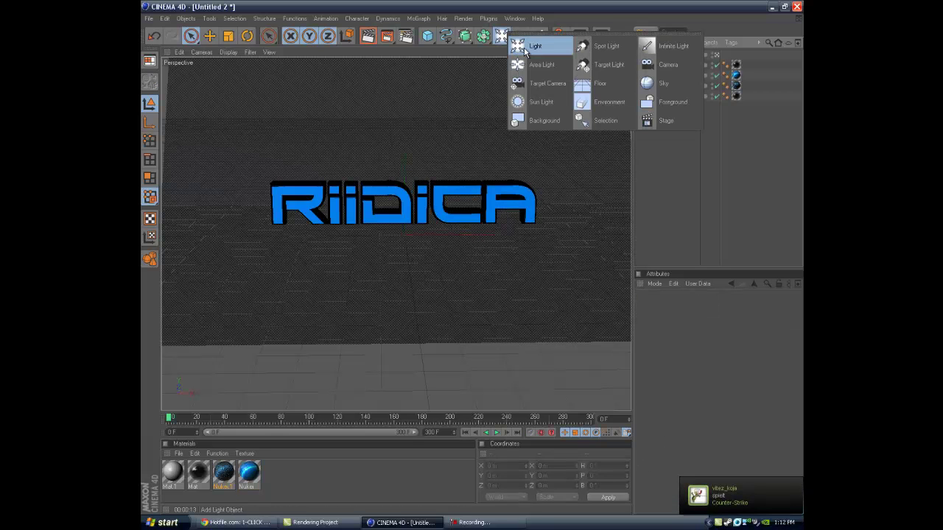
pyautogui.click(537, 46)
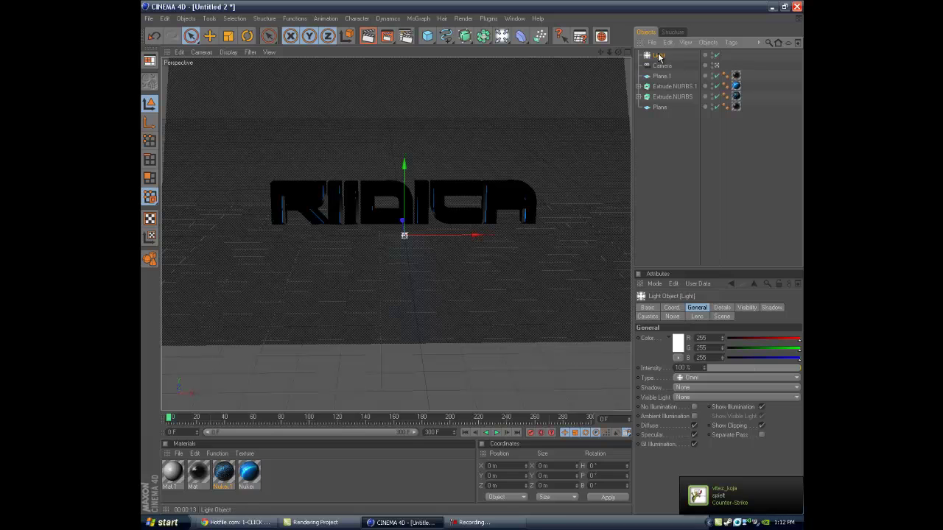
pyautogui.click(696, 317)
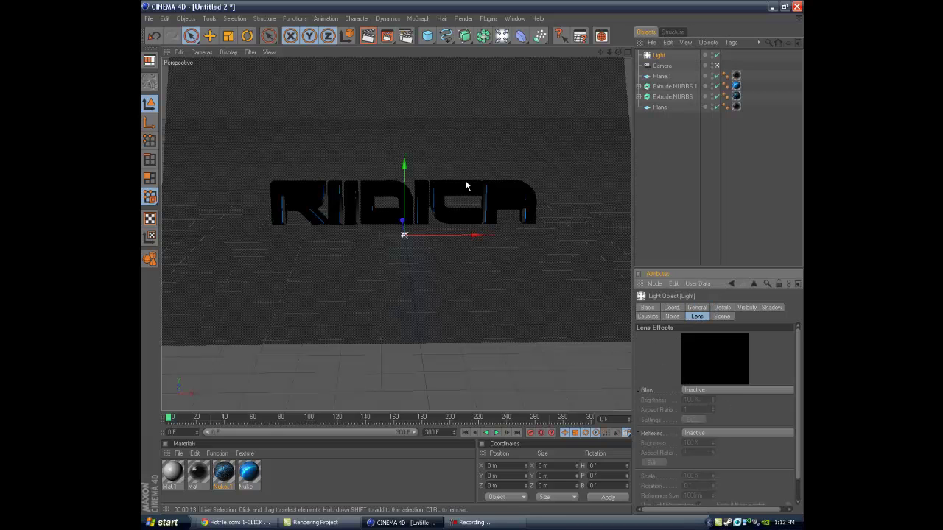
pyautogui.click(662, 76)
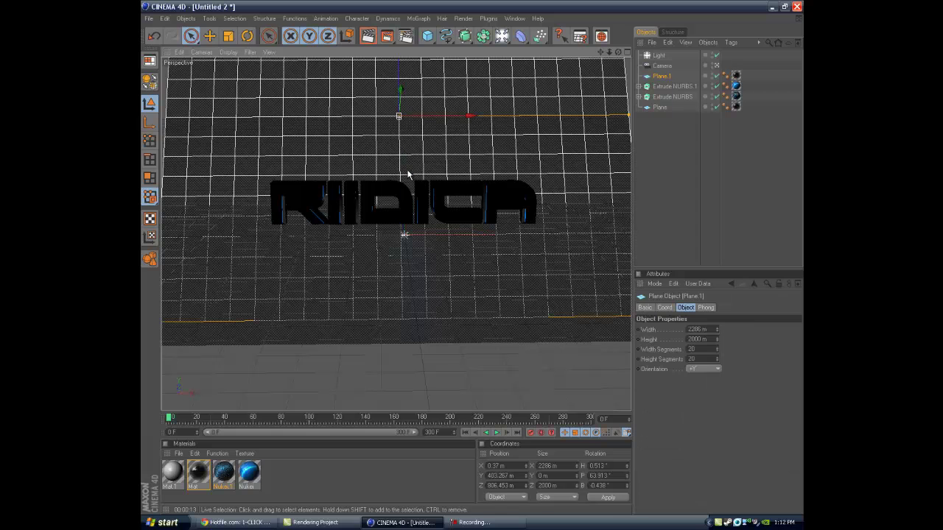
pyautogui.click(660, 56)
pyautogui.moveTo(405, 164); pyautogui.dragTo(405, 78)
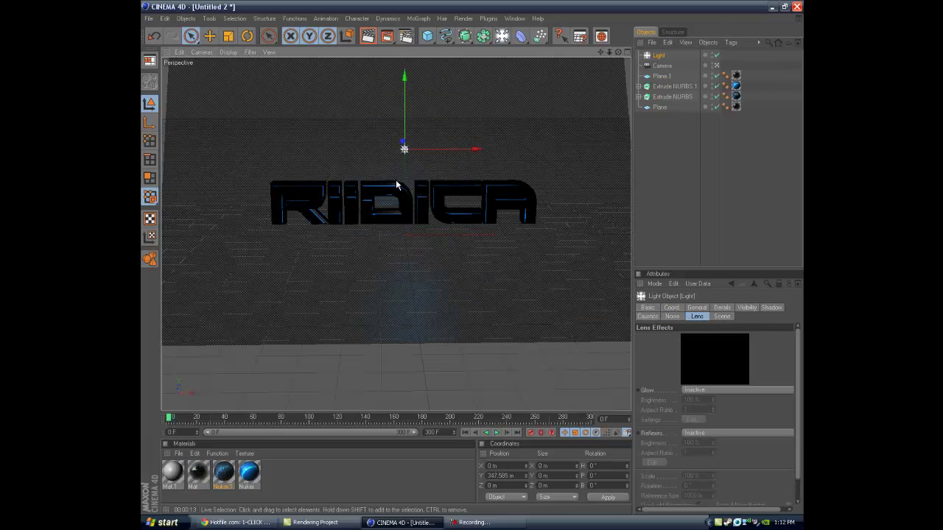
# Move the light forward along Z to about -655 m so it sits in front of the text
pyautogui.moveTo(618, 52); pyautogui.dragTo(486, 259)
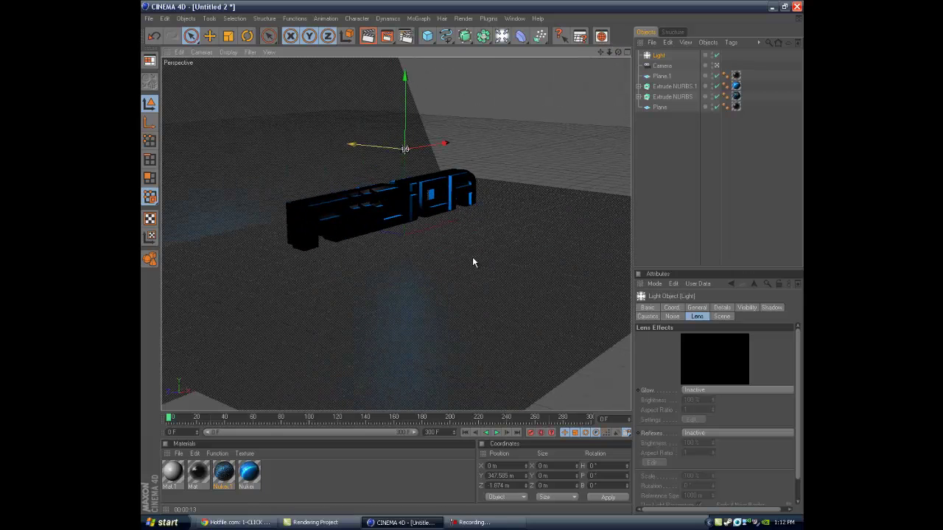
pyautogui.moveTo(387, 147); pyautogui.dragTo(474, 258)
pyautogui.scroll(-4, 308, 156)
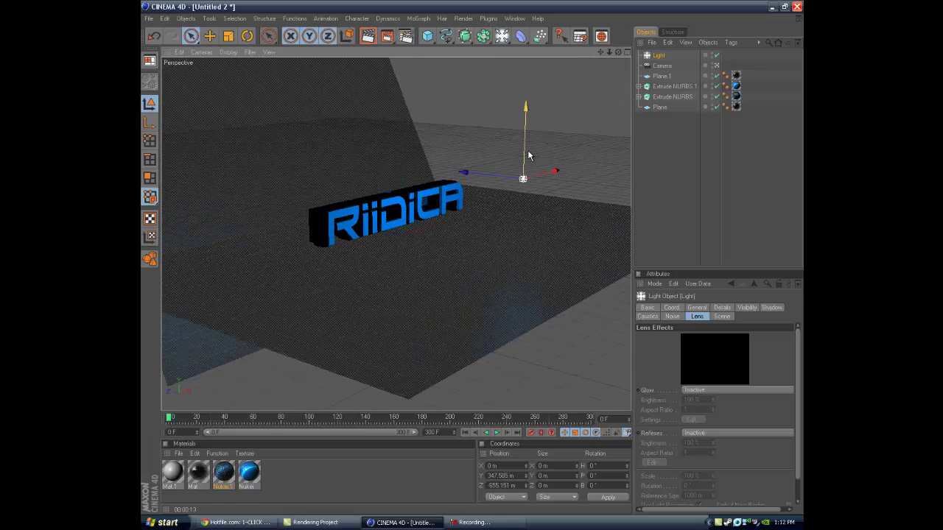
# Reposition the light up and beside the text at about X 921 m, Y 720 m, Z -323 m, and reframe the text
pyautogui.moveTo(618, 52); pyautogui.dragTo(471, 258)
pyautogui.moveTo(497, 168); pyautogui.dragTo(469, 258)
pyautogui.moveTo(550, 163)
pyautogui.mouseDown()
pyautogui.moveTo(518, 260)
pyautogui.moveTo(546, 157)
pyautogui.mouseUp()
pyautogui.scroll(-4, 548, 154)
pyautogui.moveTo(596, 126); pyautogui.dragTo(471, 257)
pyautogui.moveTo(619, 52); pyautogui.dragTo(457, 261)
pyautogui.scroll(5, 537, 187)
pyautogui.moveTo(618, 53); pyautogui.dragTo(473, 263)
pyautogui.moveTo(599, 53); pyautogui.dragTo(464, 264)
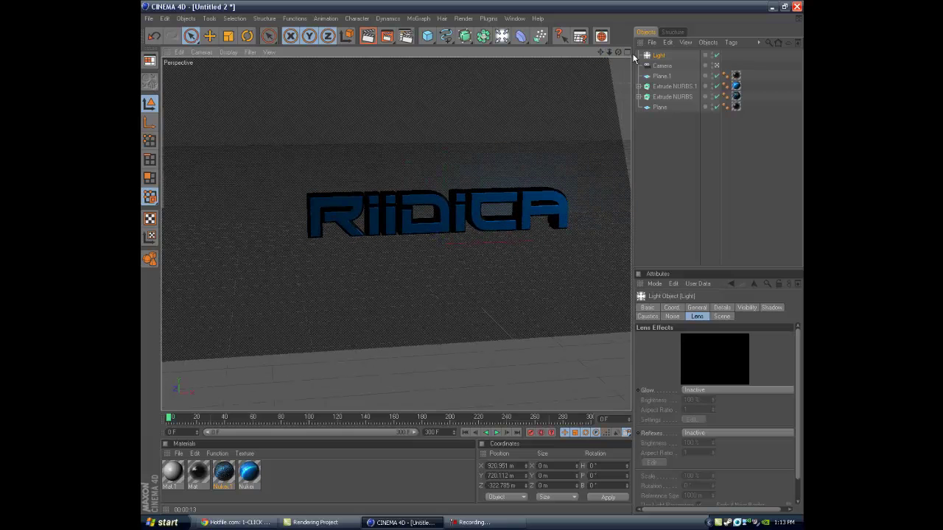
# Increase the floor Plane's height to 3133 m so it covers the foreground
pyautogui.click(661, 78)
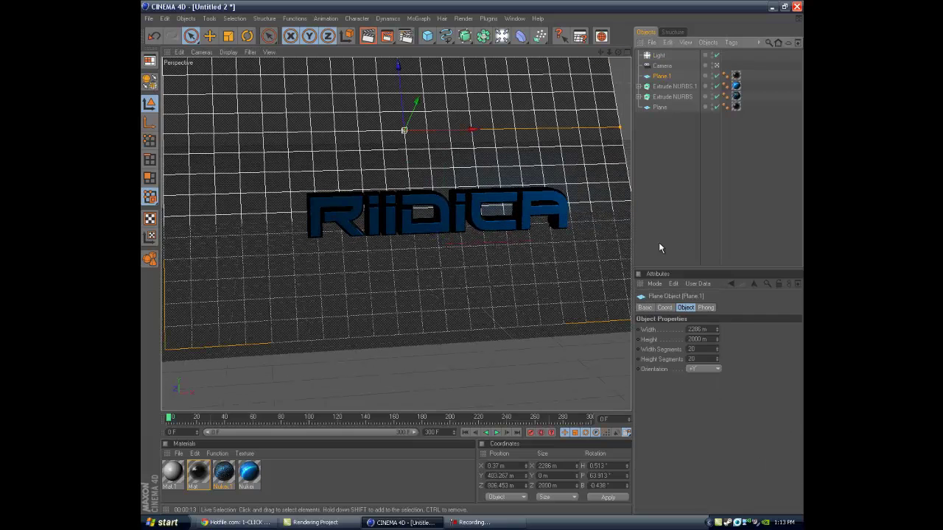
pyautogui.click(661, 107)
pyautogui.moveTo(717, 340); pyautogui.dragTo(751, 525)
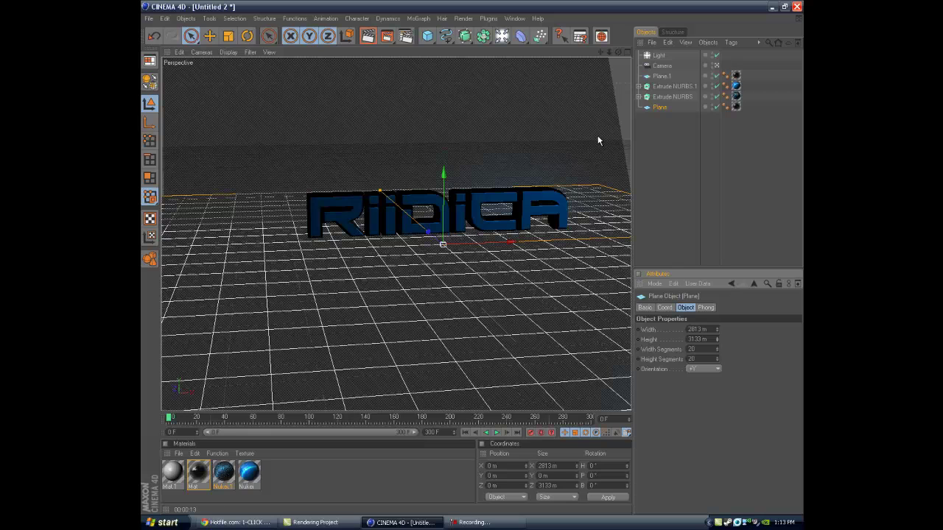
pyautogui.click(679, 187)
pyautogui.click(661, 76)
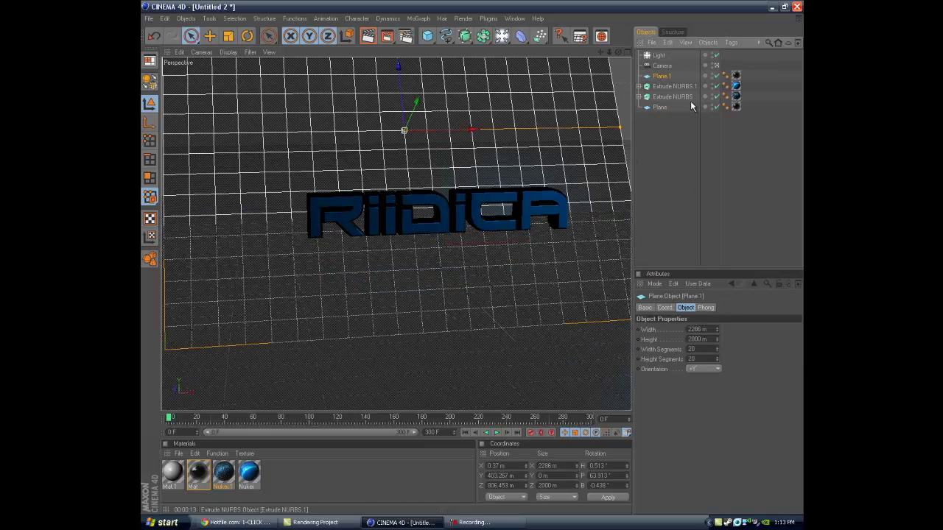
pyautogui.click(661, 66)
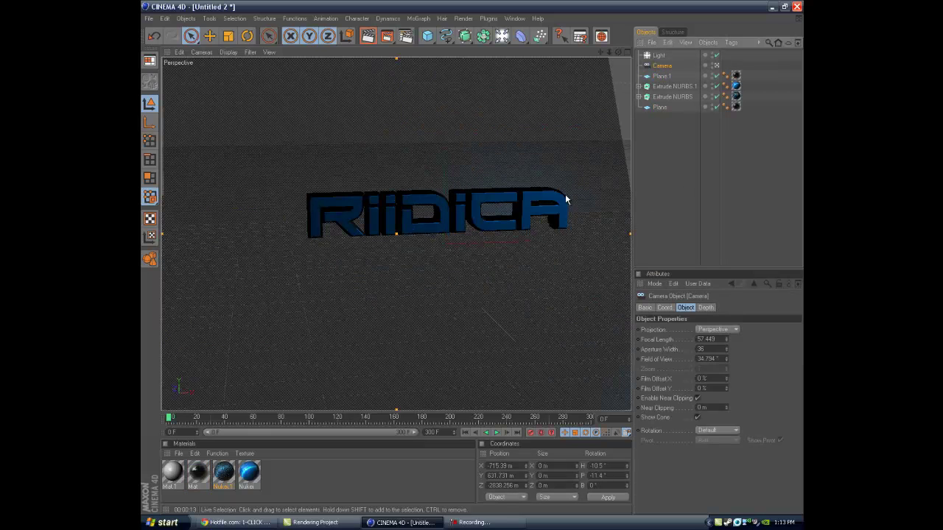
# Compare the lens glow presets of the light and set Glow to Hi-8
pyautogui.press('Up')
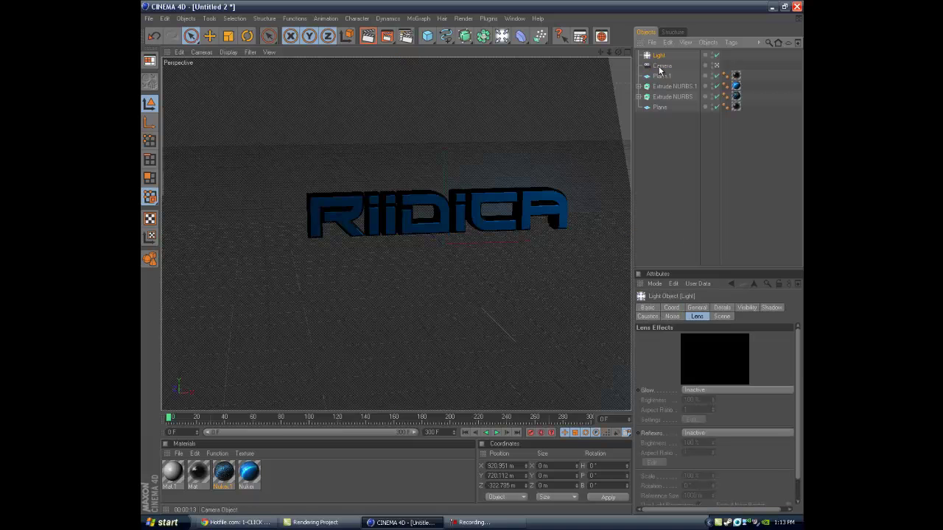
pyautogui.click(700, 391)
pyautogui.click(704, 280)
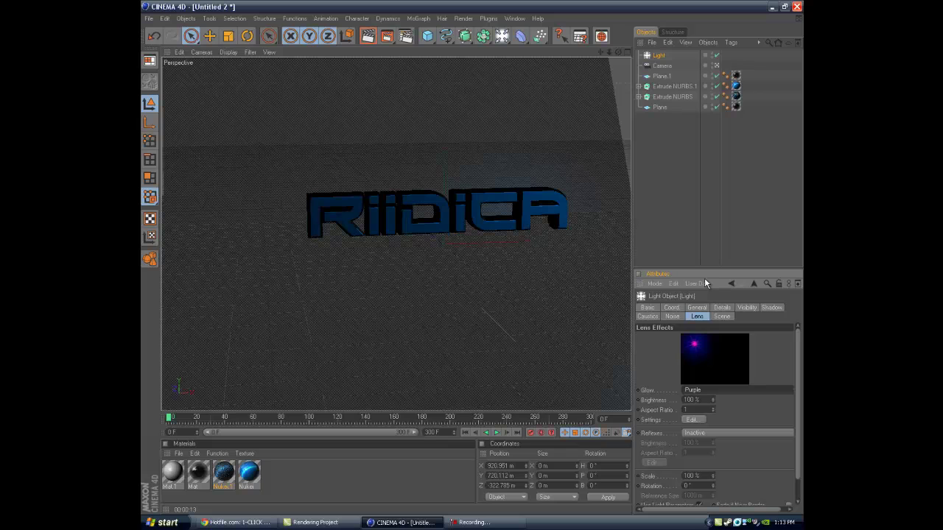
pyautogui.press('Up')
pyautogui.press('Up')
pyautogui.press('Up')
pyautogui.press('Up')
pyautogui.press('Up')
pyautogui.press('Up')
pyautogui.press('Up')
pyautogui.press('Up')
pyautogui.press('Up')
pyautogui.press('Up')
pyautogui.press('Up')
pyautogui.press('Down')
pyautogui.press('Down')
pyautogui.press('Down')
pyautogui.press('Down')
pyautogui.press('Down')
pyautogui.press('Down')
pyautogui.press('Down')
pyautogui.press('Down')
pyautogui.press('Down')
pyautogui.press('Down')
pyautogui.press('Down')
pyautogui.press('Down')
pyautogui.press('Down')
pyautogui.press('Down')
pyautogui.press('Down')
pyautogui.press('Down')
pyautogui.press('Down')
pyautogui.press('Down')
pyautogui.press('Down')
pyautogui.press('Up')
pyautogui.press('Up')
pyautogui.press('Down')
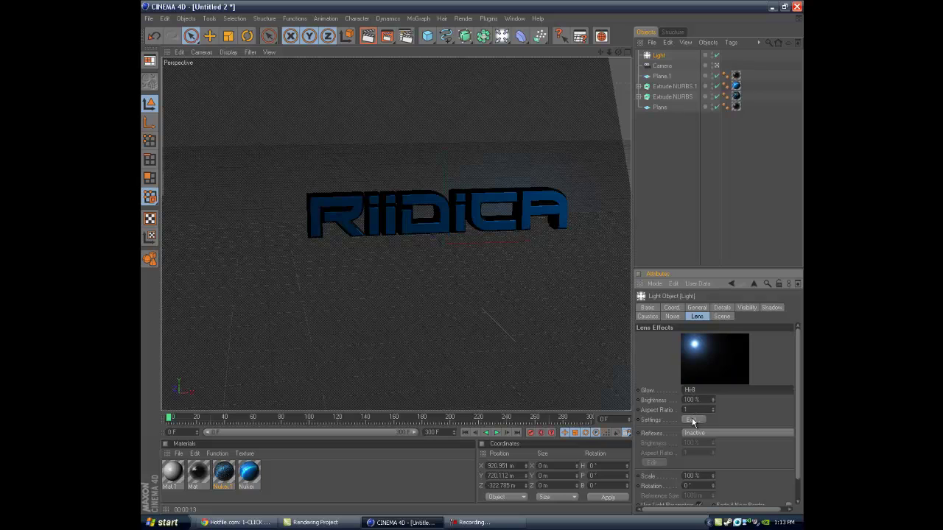
# Try out different Reflexes presets for the light's lens effect, including Custom, Flashlight 3 and CINEMA 4D R4
pyautogui.click(693, 434)
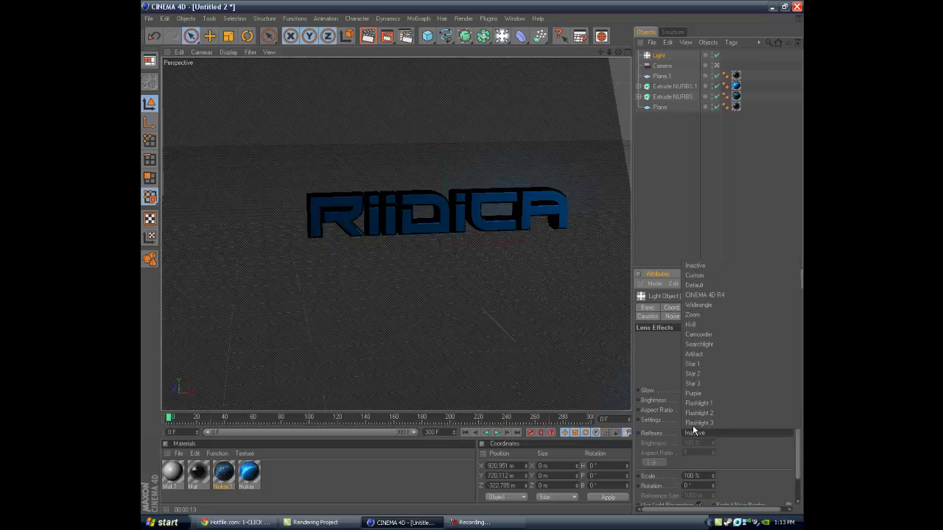
pyautogui.click(710, 270)
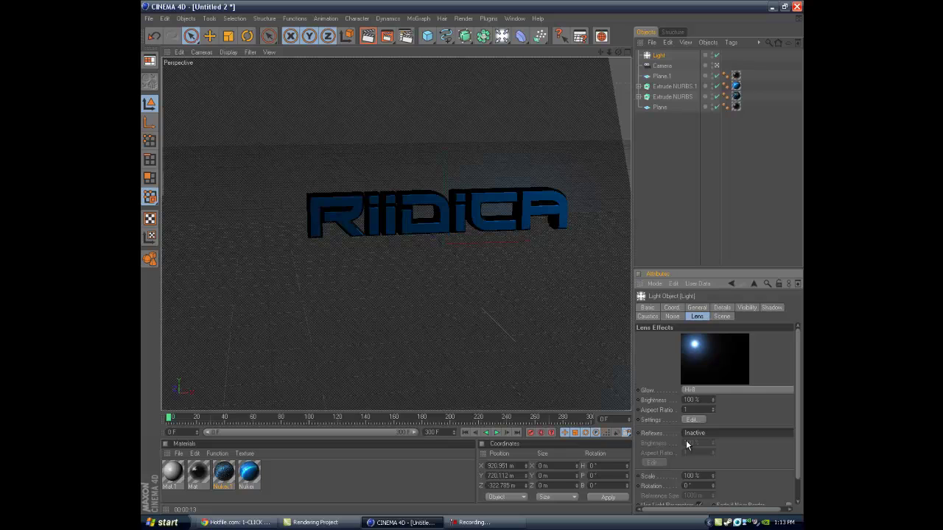
pyautogui.press('Down')
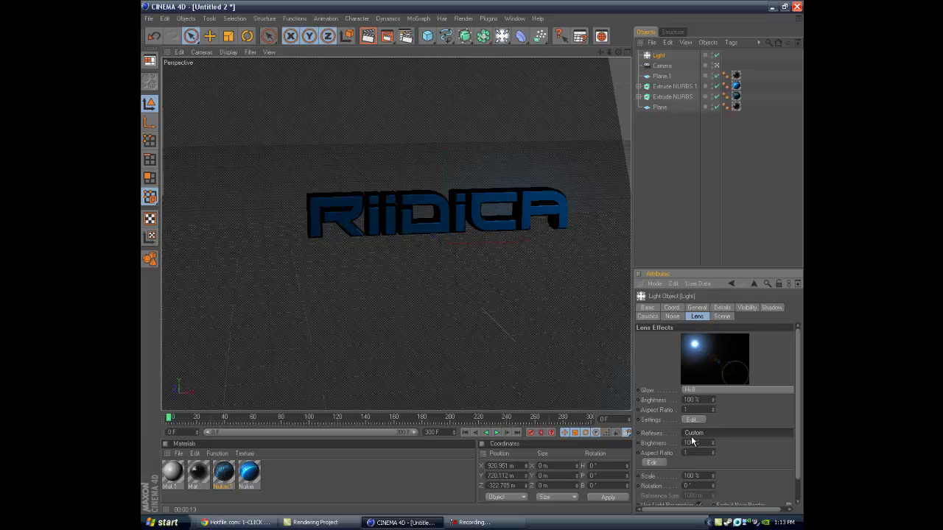
pyautogui.press('Down')
pyautogui.press('Down')
pyautogui.press('Down')
pyautogui.press('Down')
pyautogui.press('Down')
pyautogui.press('Down')
pyautogui.press('Down')
pyautogui.press('Down')
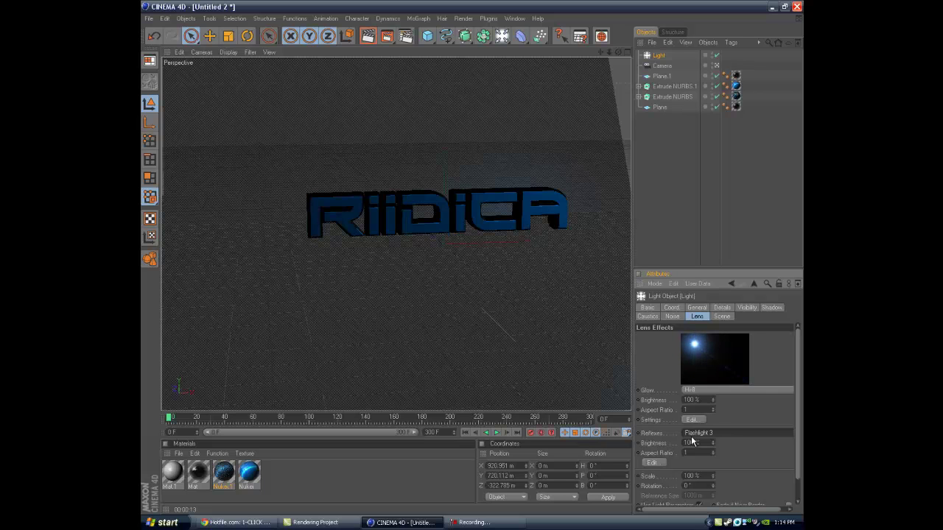
pyautogui.press('Up')
pyautogui.press('Up')
pyautogui.press('Up')
pyautogui.press('Up')
pyautogui.press('Up')
pyautogui.press('Up')
pyautogui.press('Up')
pyautogui.press('Up')
pyautogui.press('Up')
pyautogui.press('Up')
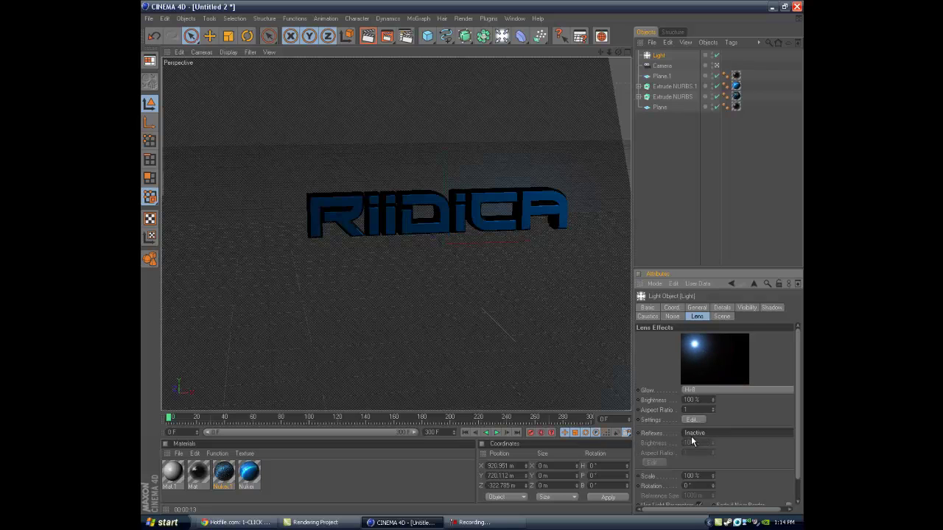
pyautogui.press('Down')
pyautogui.press('Down')
pyautogui.press('Down')
pyautogui.press('Down')
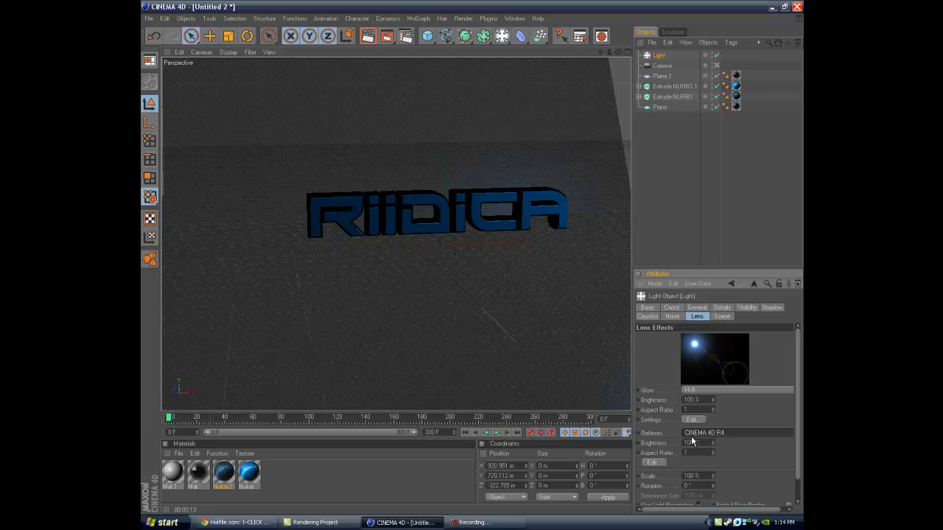
pyautogui.press('Up')
pyautogui.press('Up')
pyautogui.press('Down')
pyautogui.press('Down')
pyautogui.press('Up')
pyautogui.press('Up')
# Compare the glow types for Element 1 in the light's Glow Editor and set Type to Type 4
pyautogui.click(687, 419)
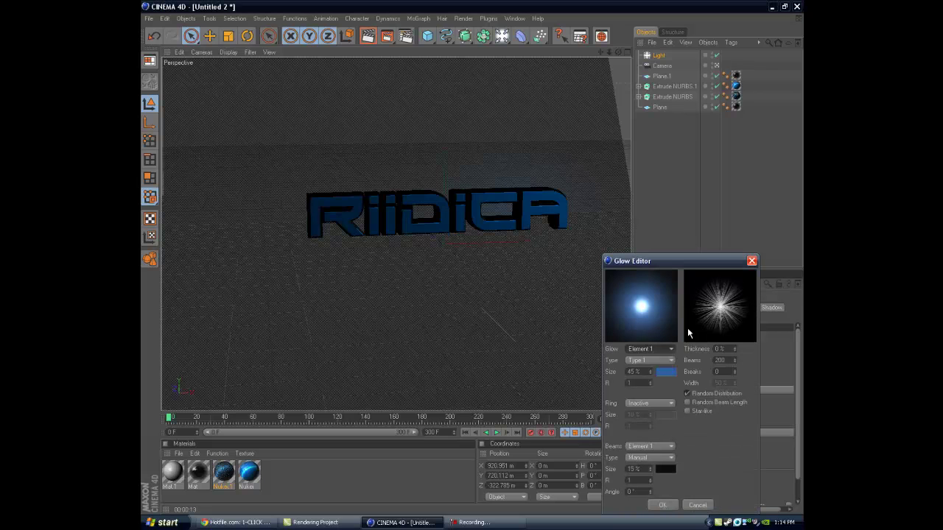
pyautogui.click(648, 360)
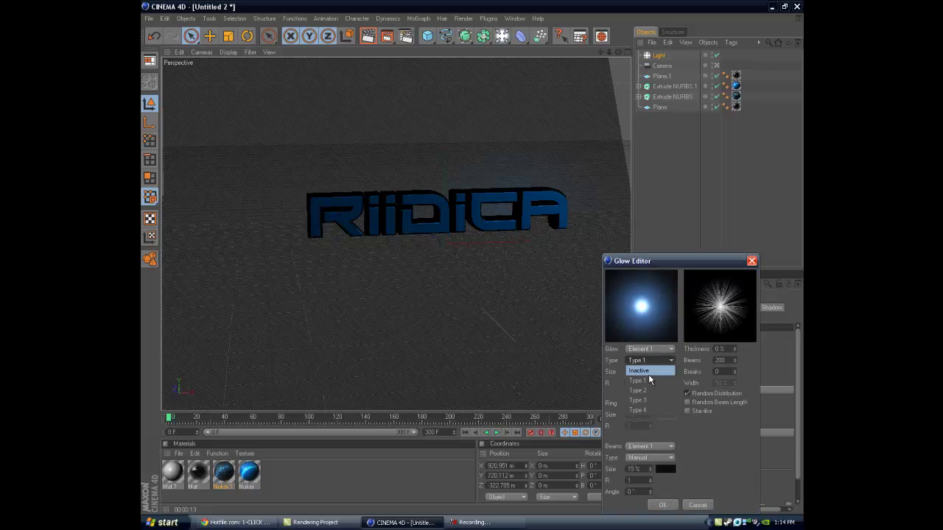
pyautogui.click(649, 390)
pyautogui.press('Down')
pyautogui.press('Down')
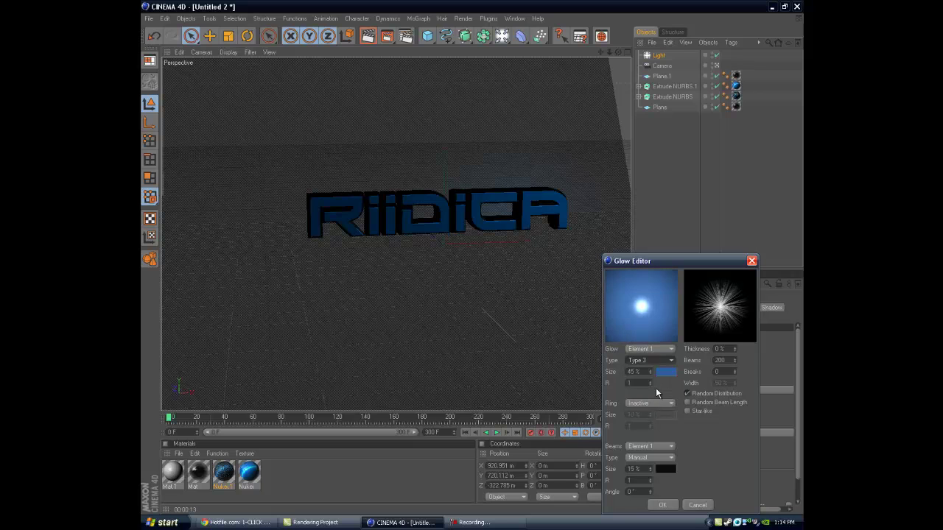
pyautogui.press('Up')
pyautogui.press('Up')
pyautogui.press('Up')
pyautogui.press('Up')
pyautogui.press('Down')
pyautogui.press('Down')
pyautogui.press('Down')
pyautogui.press('Down')
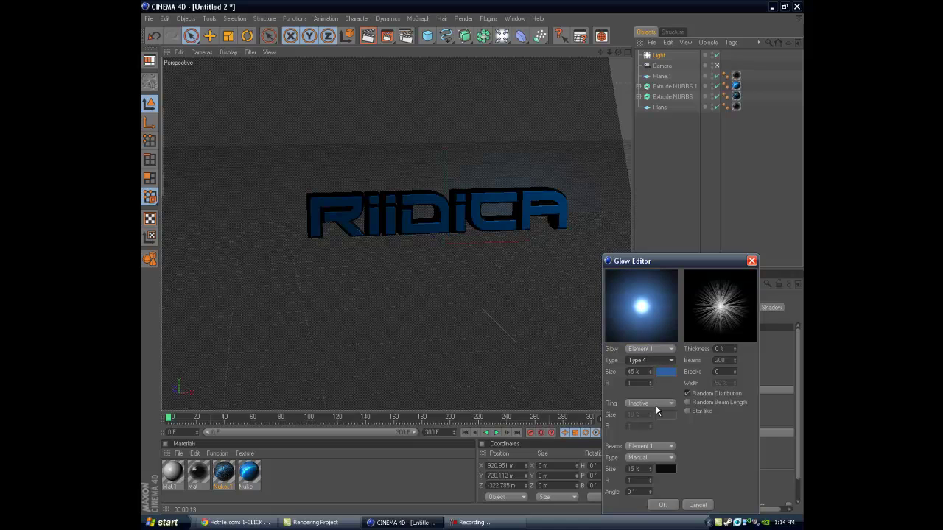
# Check the glow's color, keep it, and apply the Glow Editor settings to the light
pyautogui.click(665, 371)
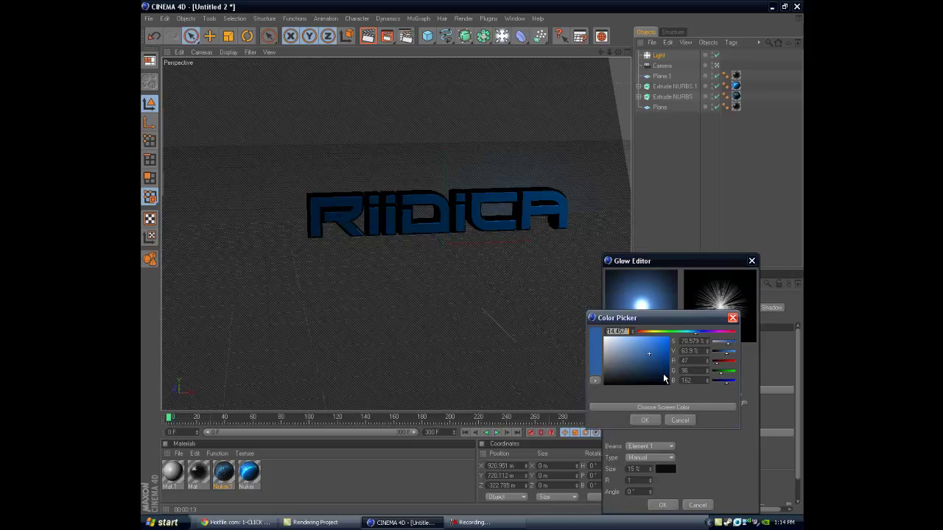
pyautogui.click(649, 417)
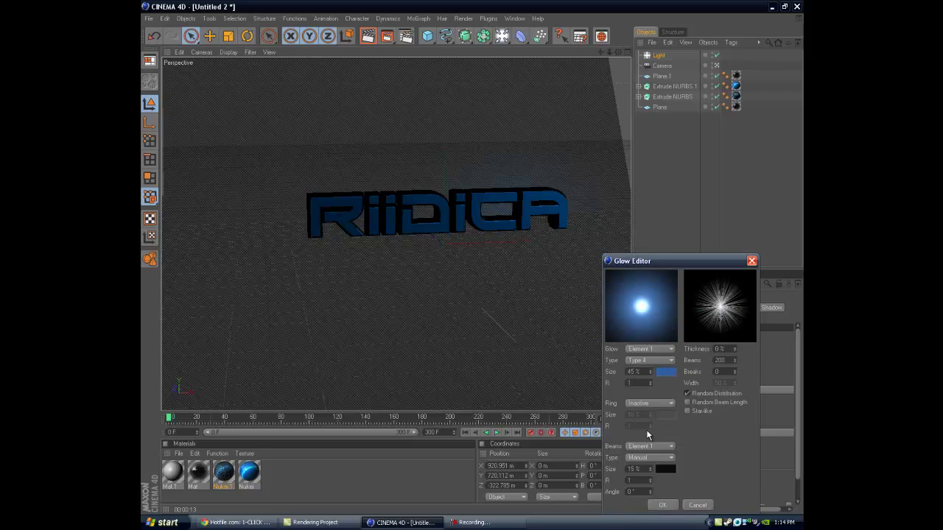
pyautogui.click(663, 505)
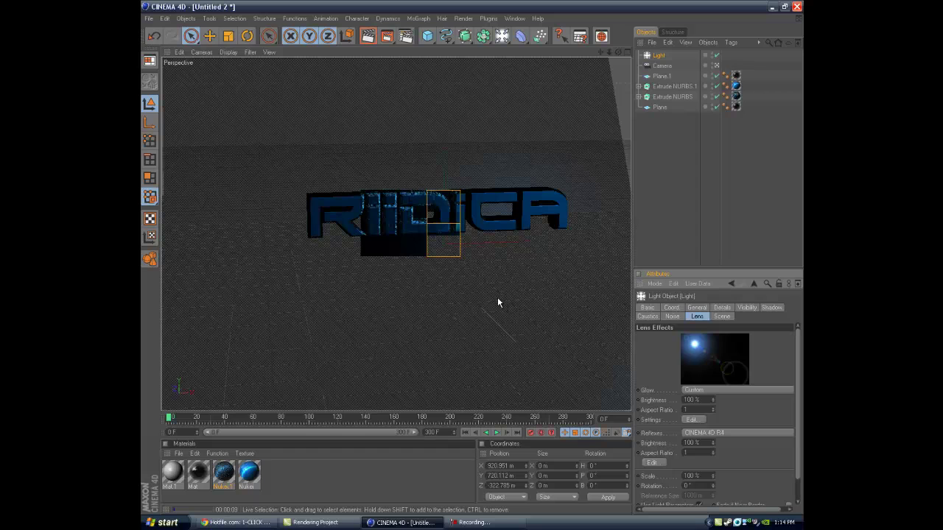
# Select the Camera object and make it the viewport's active scene camera
pyautogui.click(441, 277)
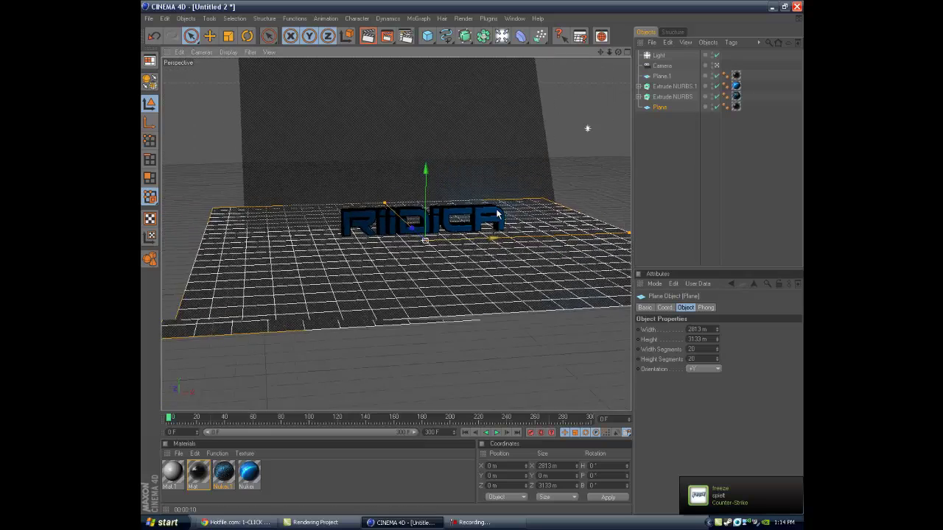
pyautogui.click(662, 65)
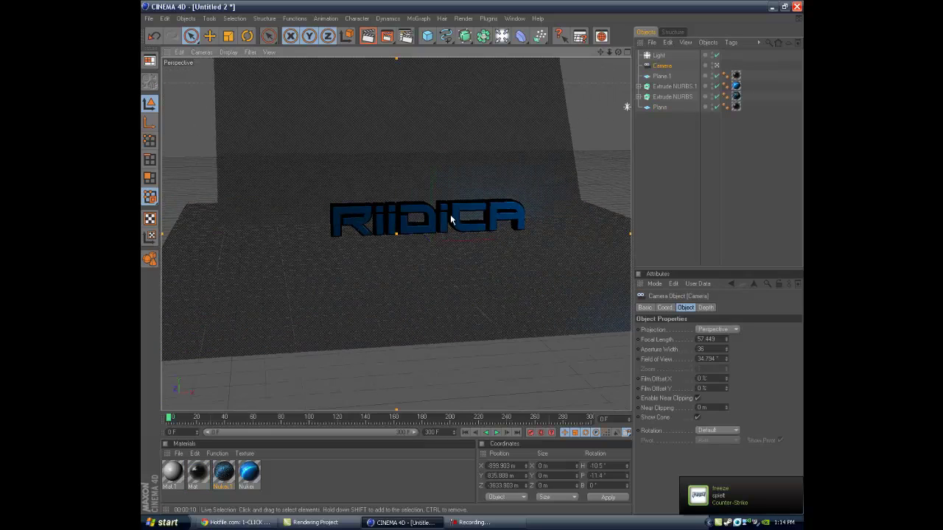
pyautogui.moveTo(221, 67)
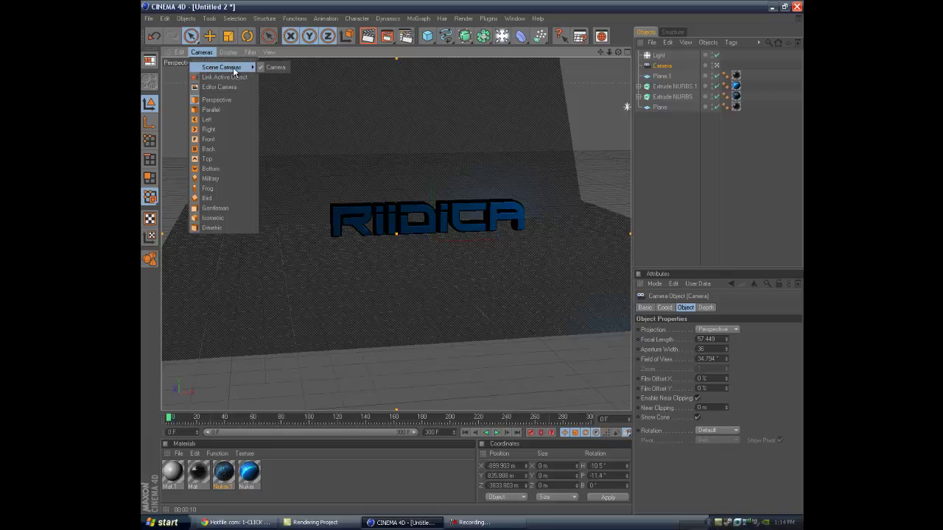
pyautogui.click(269, 67)
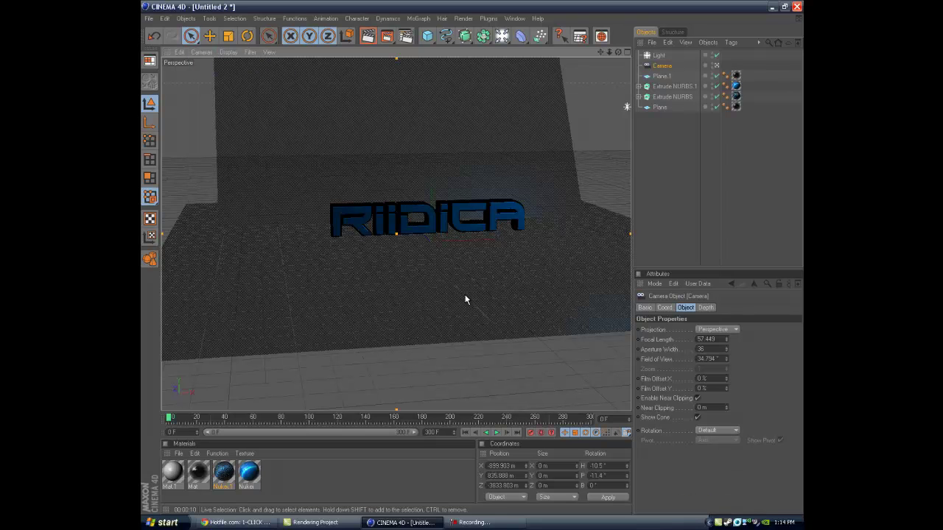
# Enable Autokeying and move the camera to a starting view of the text at frame 0, about X 487 m, Y 526 m, Z -2913 m
pyautogui.moveTo(472, 257)
pyautogui.mouseDown()
pyautogui.moveTo(461, 258)
pyautogui.moveTo(476, 259)
pyautogui.mouseUp()
pyautogui.moveTo(600, 52); pyautogui.dragTo(473, 260)
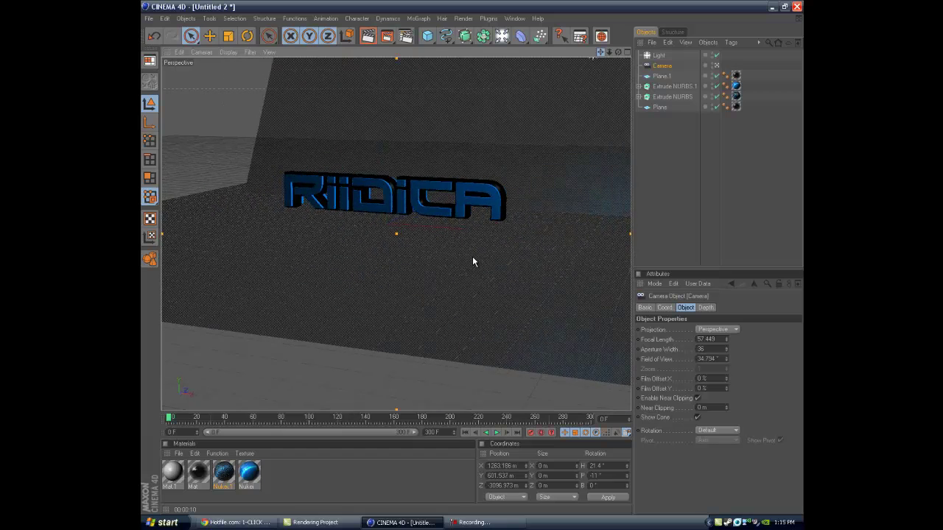
pyautogui.scroll(4, 563, 105)
pyautogui.scroll(-1, 568, 107)
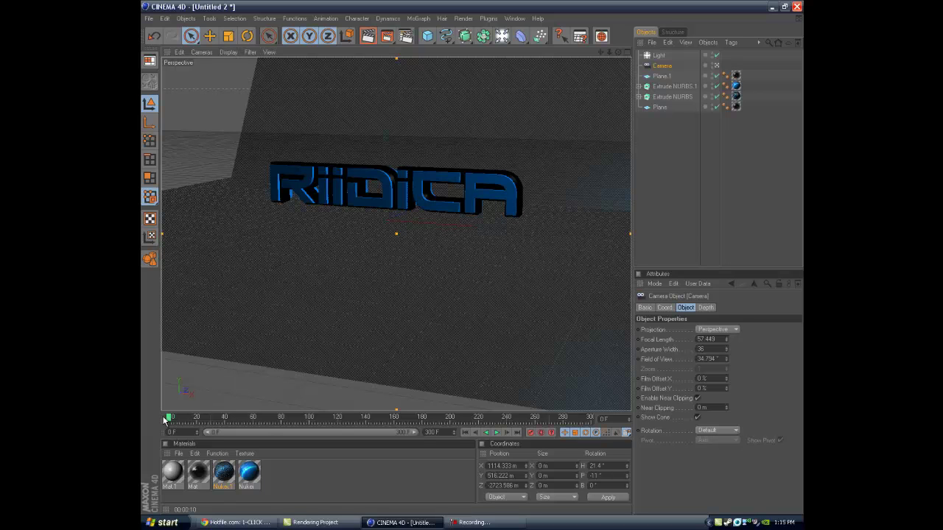
pyautogui.click(542, 433)
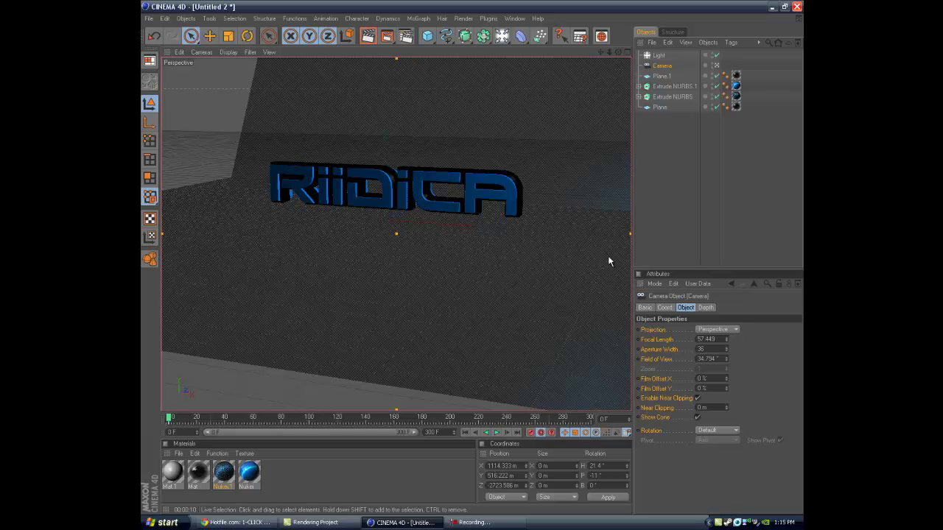
pyautogui.moveTo(617, 53); pyautogui.dragTo(470, 262)
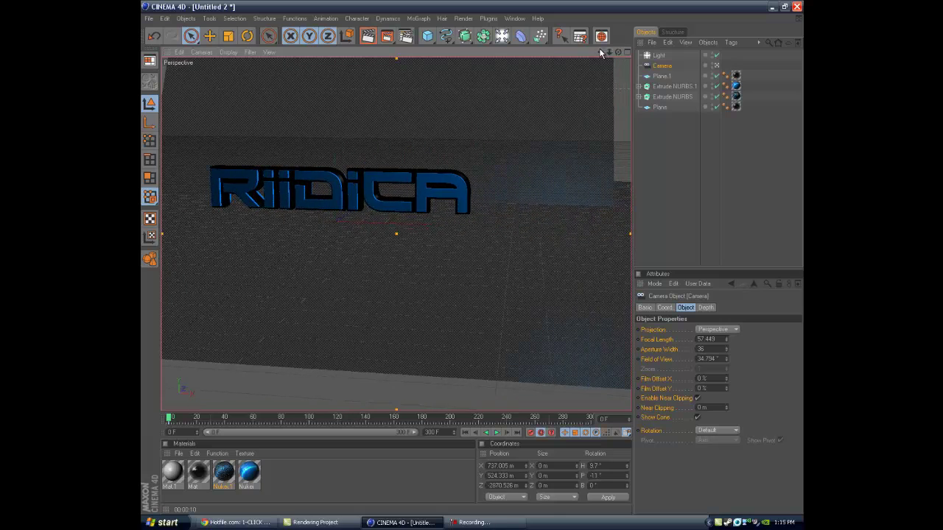
pyautogui.moveTo(601, 53); pyautogui.dragTo(473, 257)
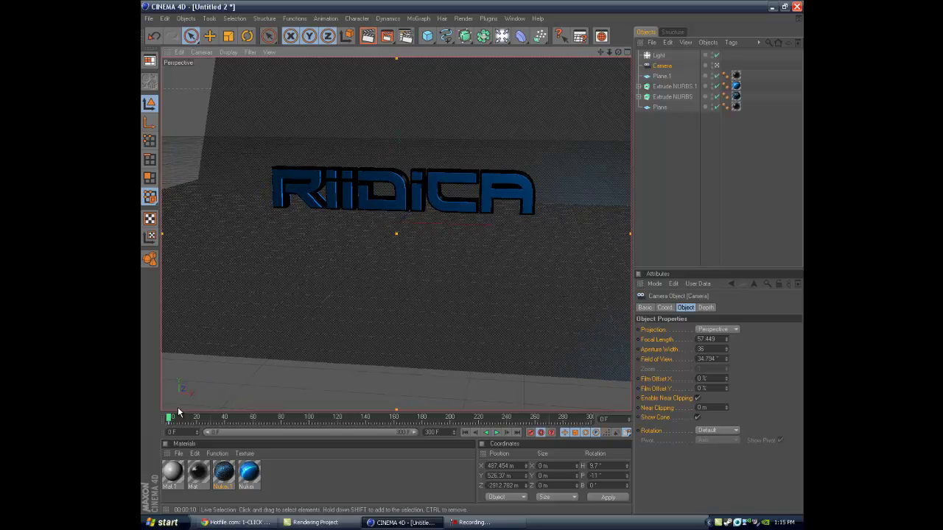
# At frame 25, orbit the camera to about X 81 m, Y 541 m, Z -2942 m to face the text
pyautogui.moveTo(168, 420); pyautogui.dragTo(199, 421)
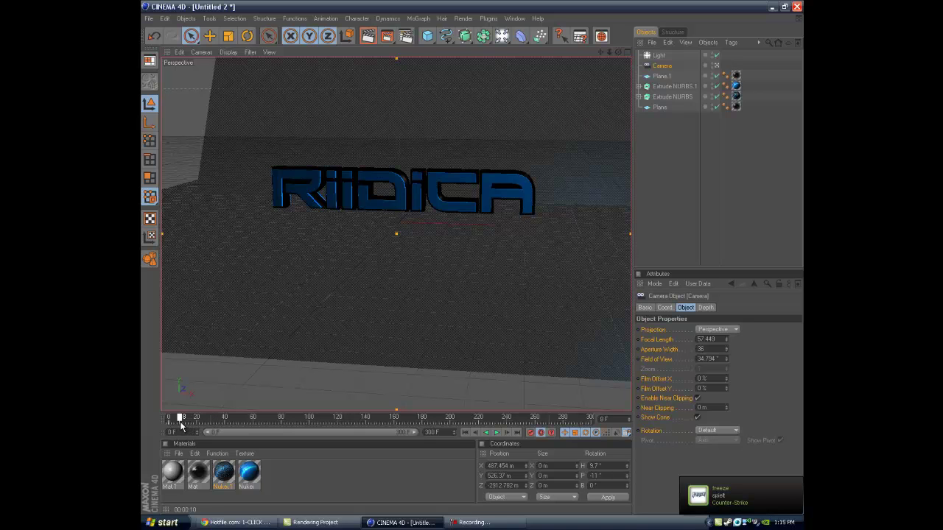
pyautogui.moveTo(194, 426); pyautogui.dragTo(205, 427)
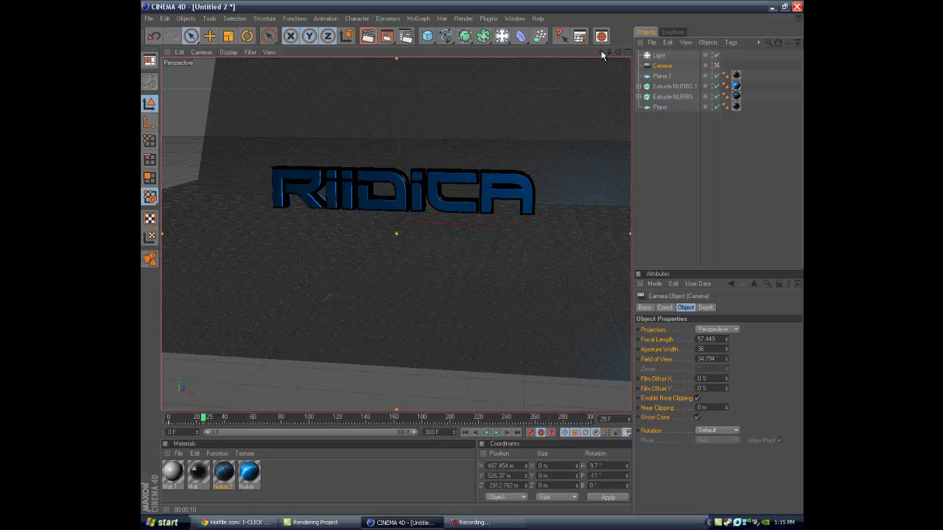
pyautogui.moveTo(618, 50); pyautogui.dragTo(472, 259)
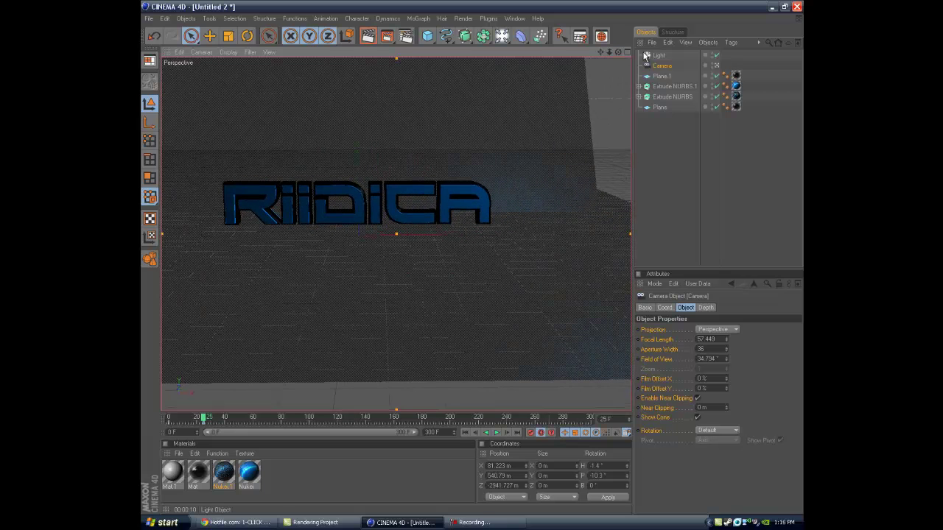
# Move the light along its X axis to about 457 m at frame 25
pyautogui.scroll(-5, 498, 156)
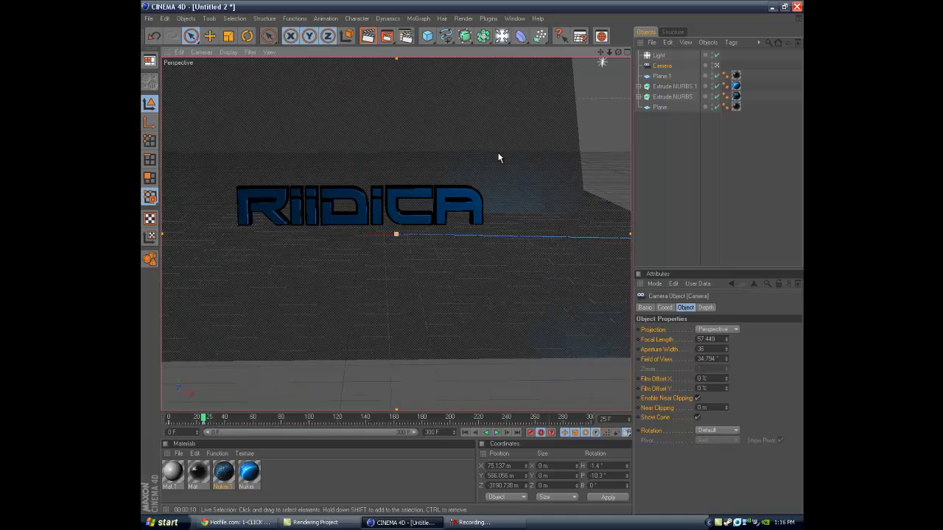
pyautogui.click(582, 79)
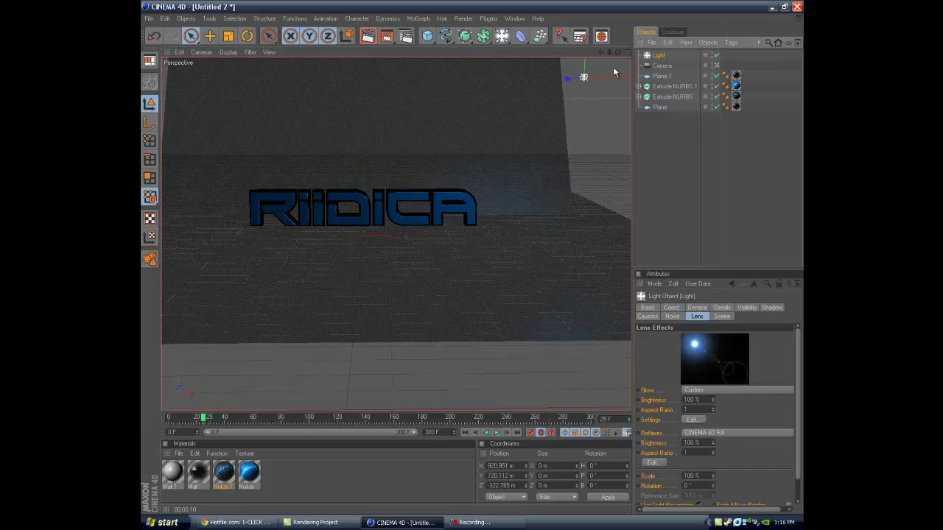
pyautogui.moveTo(611, 77); pyautogui.dragTo(465, 263)
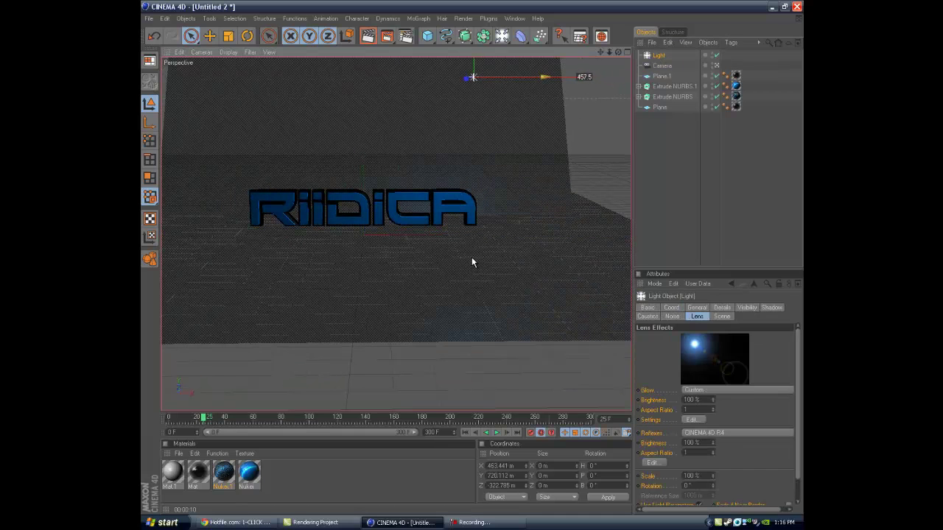
pyautogui.scroll(2, 354, 331)
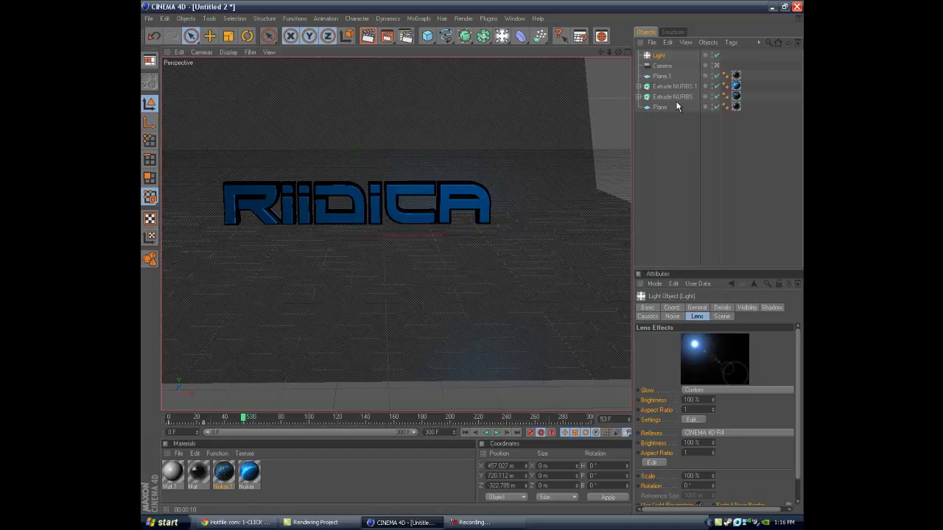
# At frame 53, swing the camera to an angled view of the text and move the light to about X 20 m
pyautogui.moveTo(601, 53); pyautogui.dragTo(471, 257)
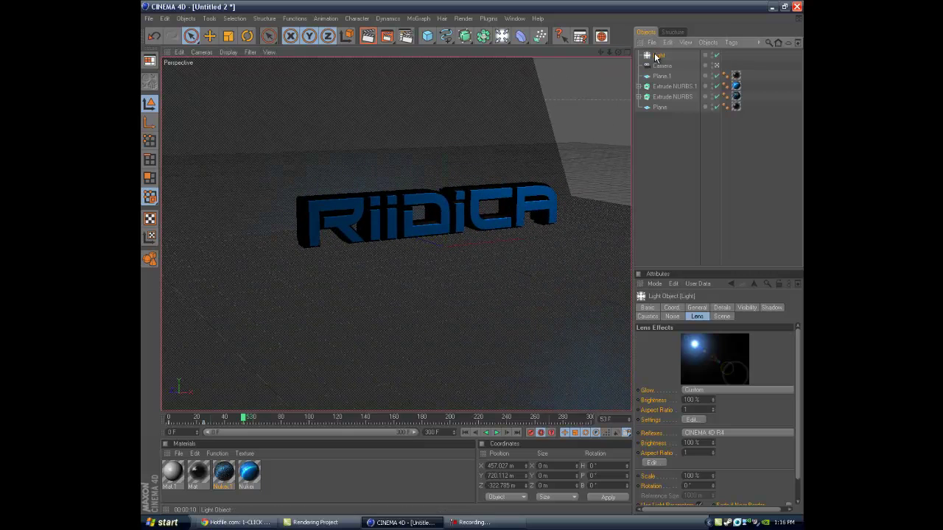
pyautogui.scroll(-2, 501, 73)
pyautogui.moveTo(620, 81); pyautogui.dragTo(471, 256)
pyautogui.scroll(2, 553, 162)
pyautogui.scroll(-1, 553, 162)
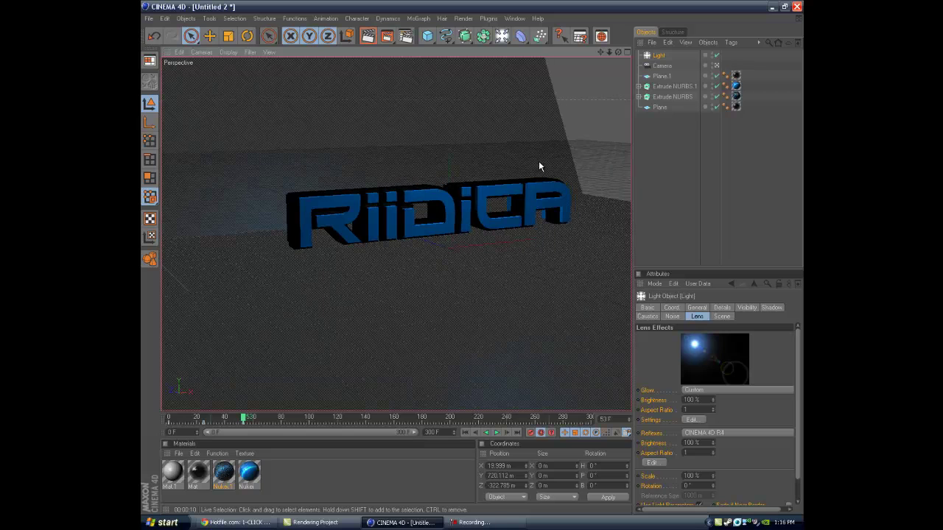
# At frame 78, orbit the camera around the text's side to about X -2152 m, Y 376 m, Z -1387 m
pyautogui.click(253, 419)
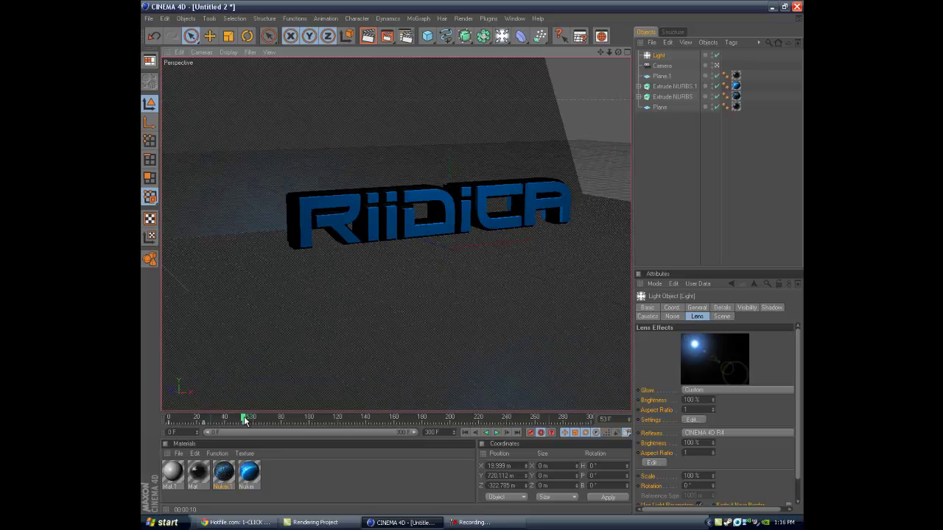
pyautogui.moveTo(252, 419); pyautogui.dragTo(279, 418)
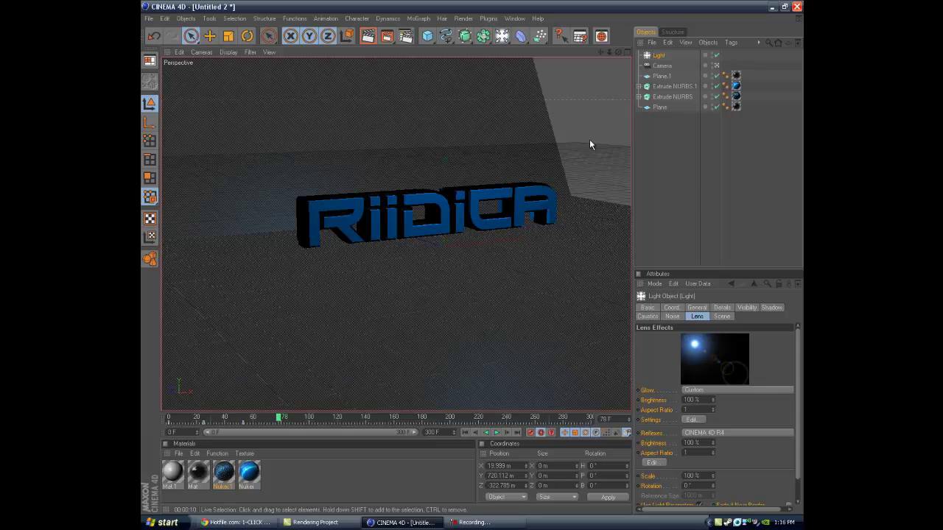
pyautogui.moveTo(600, 51); pyautogui.dragTo(470, 258)
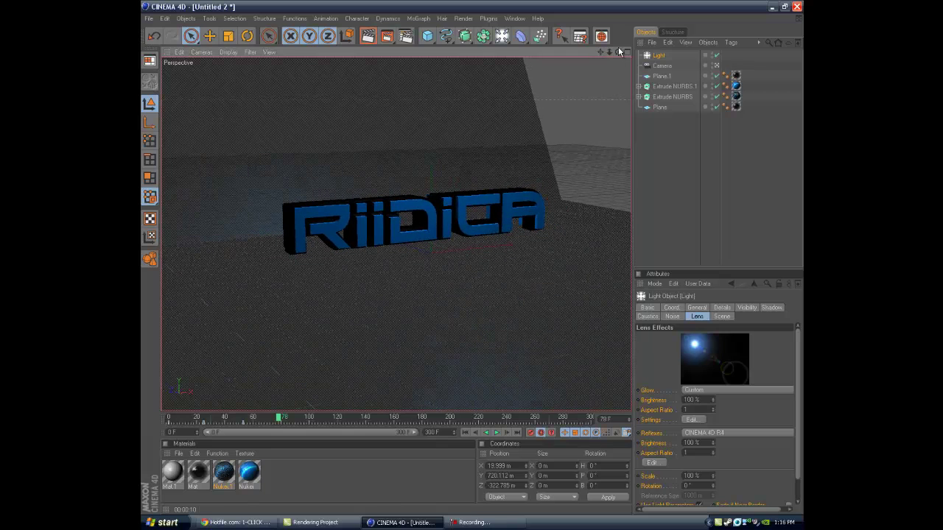
pyautogui.moveTo(618, 52); pyautogui.dragTo(472, 257)
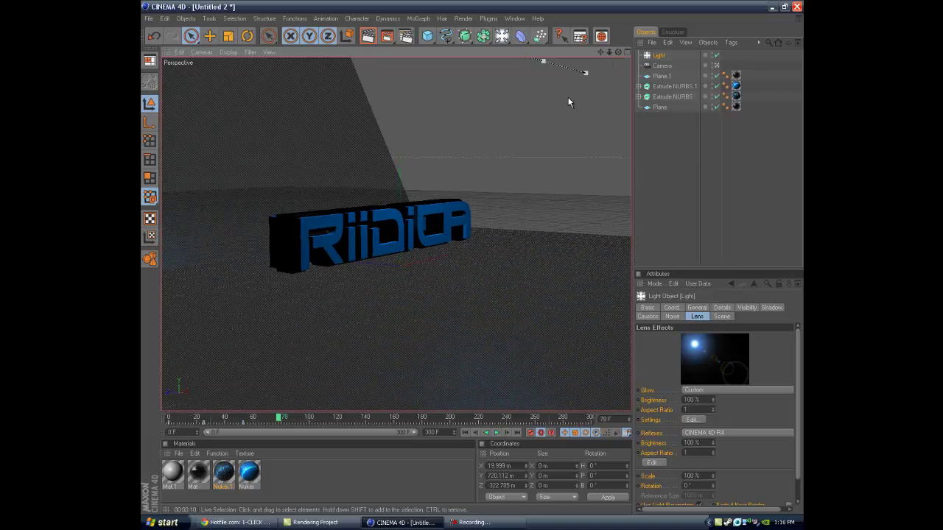
pyautogui.click(661, 66)
pyautogui.moveTo(619, 53); pyautogui.dragTo(472, 260)
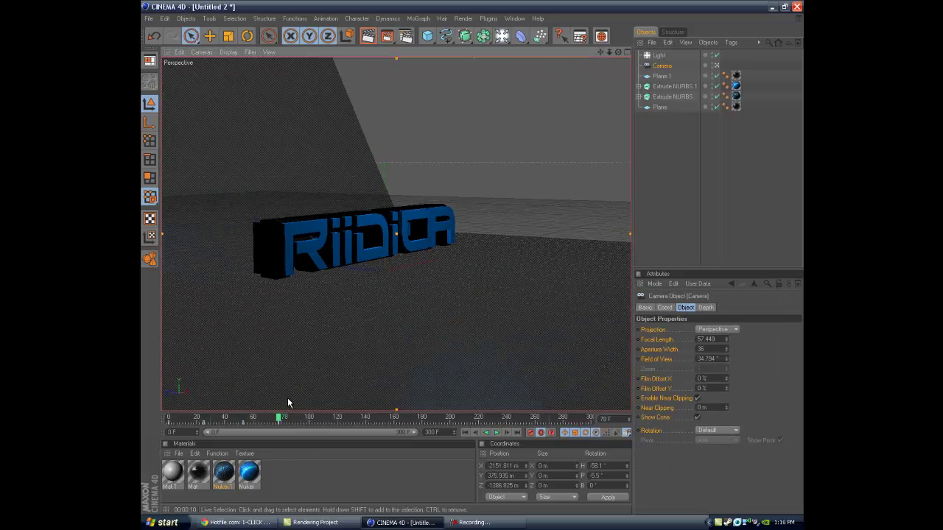
# Move the light along its X axis to about -331 m at frame 78
pyautogui.click(663, 56)
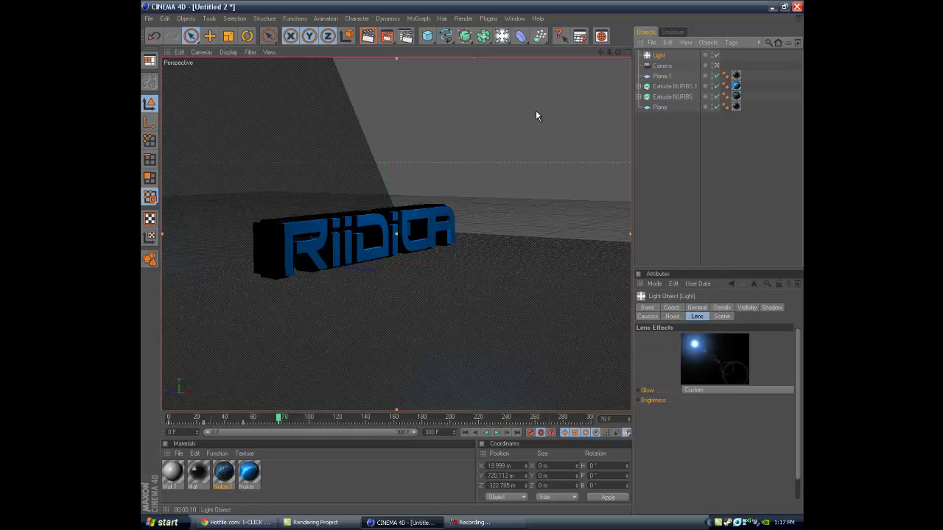
pyautogui.moveTo(470, 261); pyautogui.dragTo(443, 254)
pyautogui.scroll(3, 527, 194)
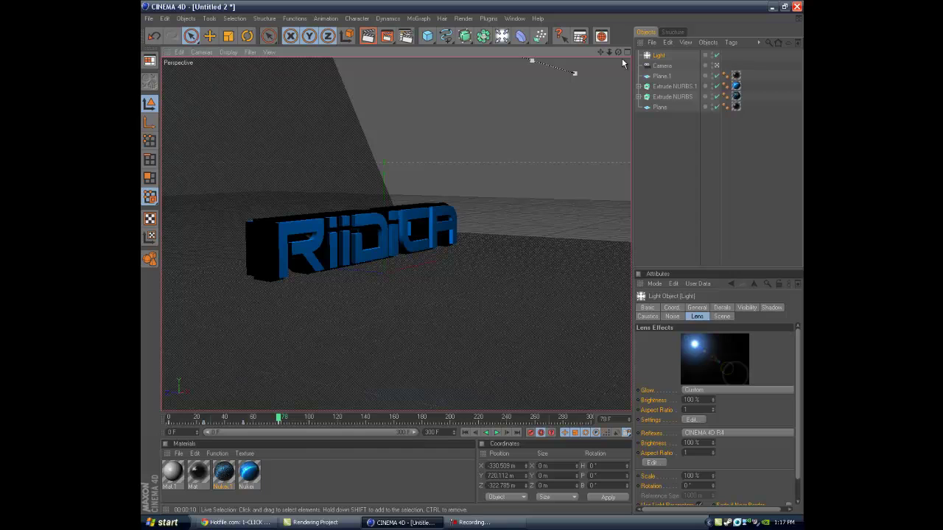
pyautogui.scroll(1, 474, 260)
# At frame 90, swing the camera around the text to about X -1622 m, Y 376 m, Z -1717 m with heading -40.2°
pyautogui.click(660, 66)
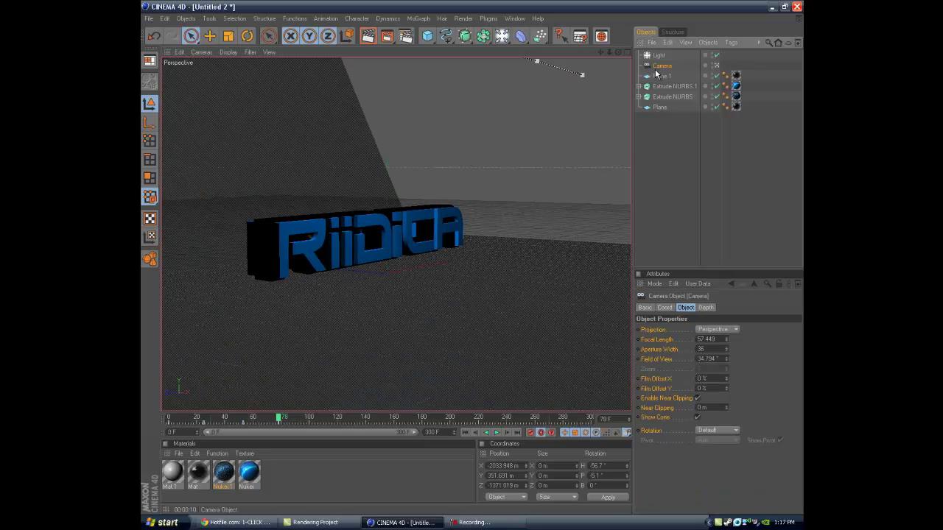
pyautogui.click(295, 419)
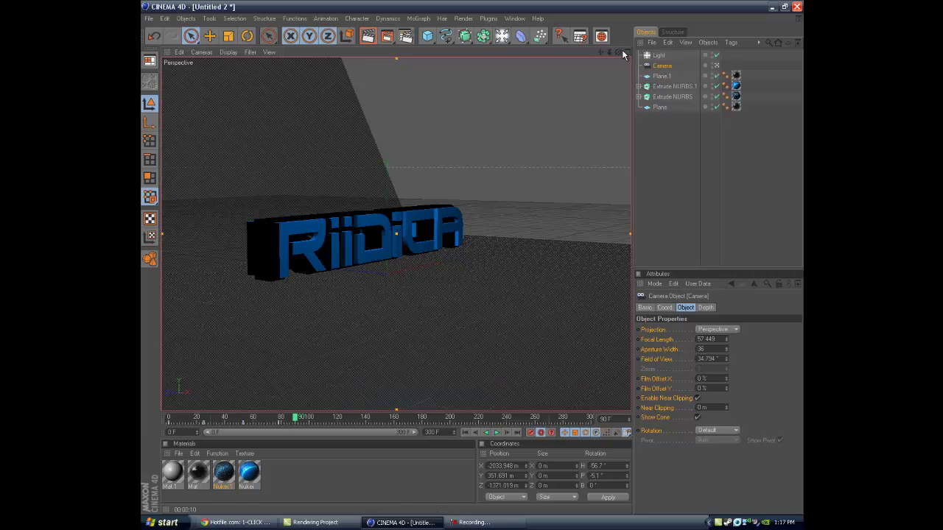
pyautogui.moveTo(619, 52); pyautogui.dragTo(472, 257)
pyautogui.moveTo(619, 52); pyautogui.dragTo(473, 262)
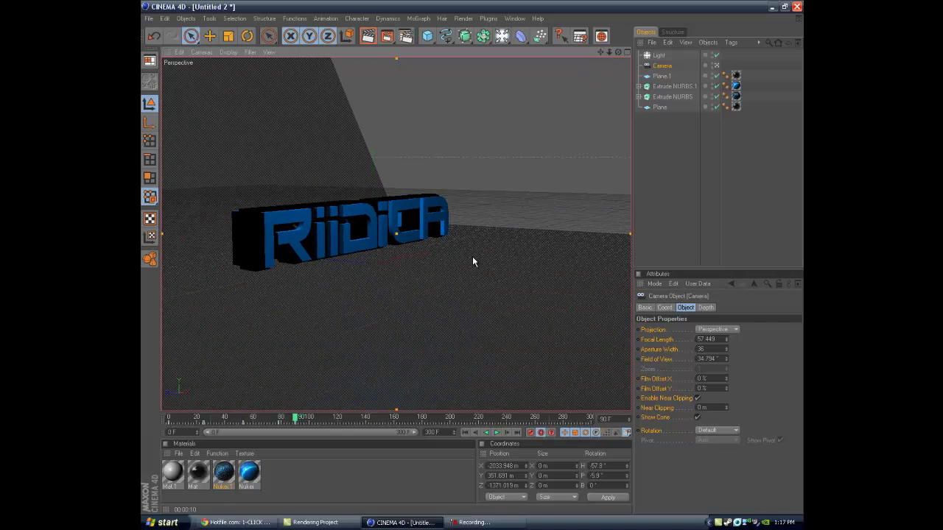
pyautogui.moveTo(599, 53); pyautogui.dragTo(473, 262)
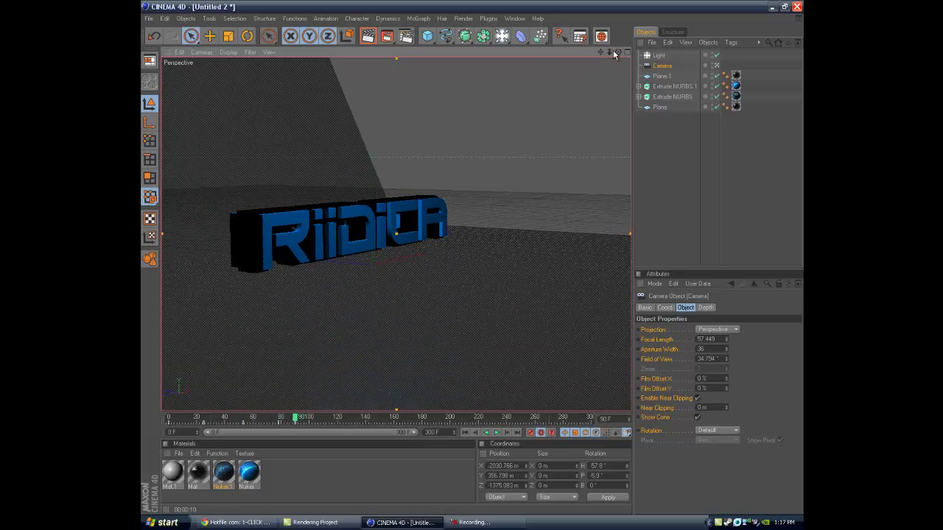
pyautogui.moveTo(614, 56); pyautogui.dragTo(473, 262)
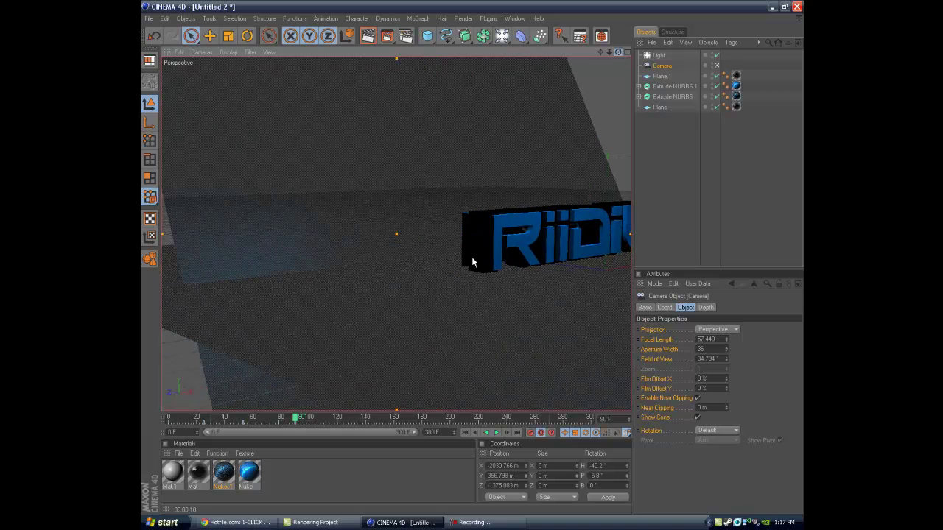
pyautogui.moveTo(600, 56); pyautogui.dragTo(471, 256)
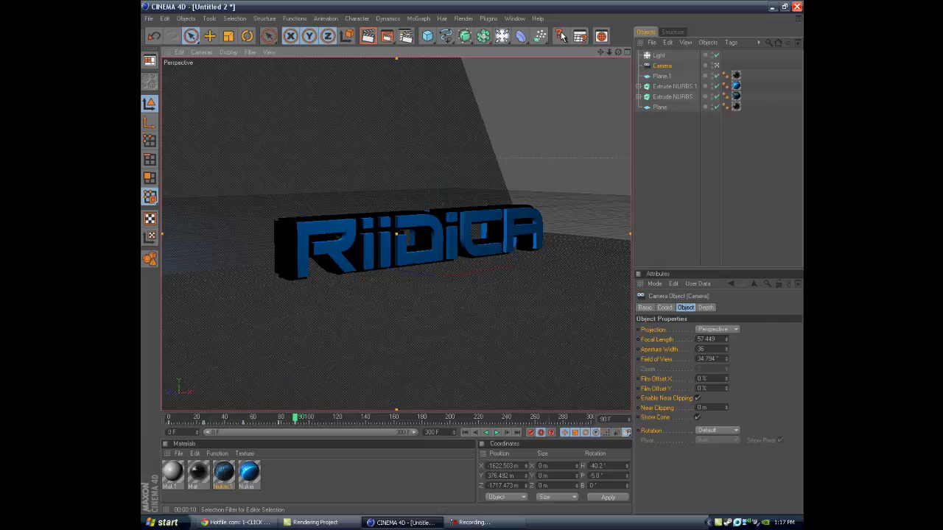
# Move the light along its X axis to about -579 m at frame 90
pyautogui.scroll(-7, 571, 120)
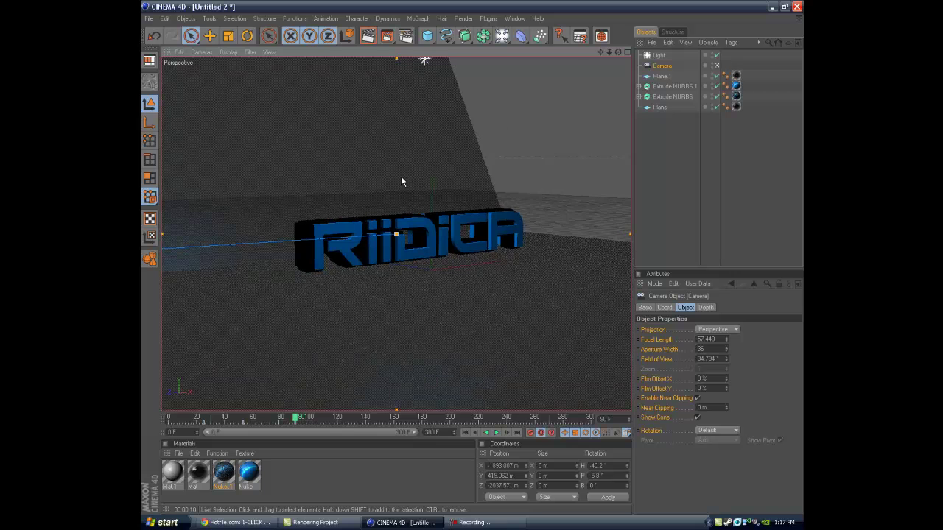
pyautogui.click(419, 97)
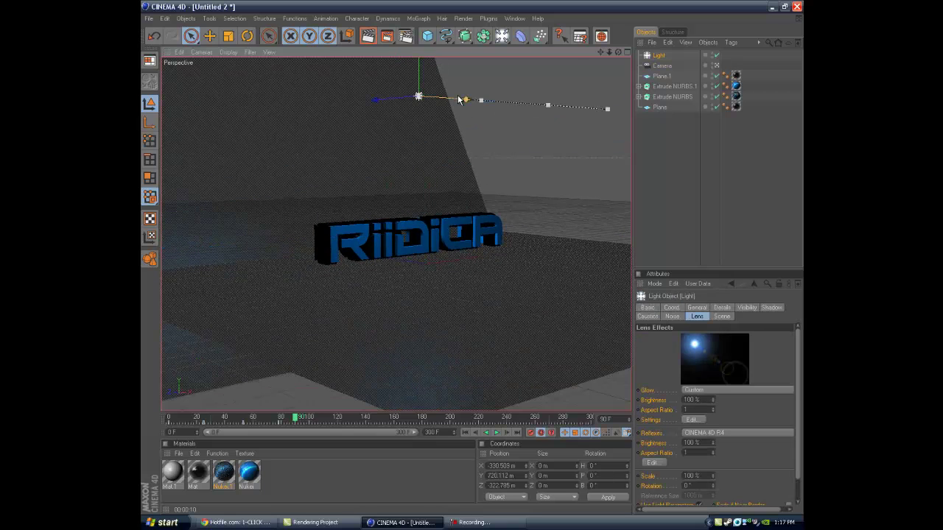
pyautogui.scroll(3, 467, 262)
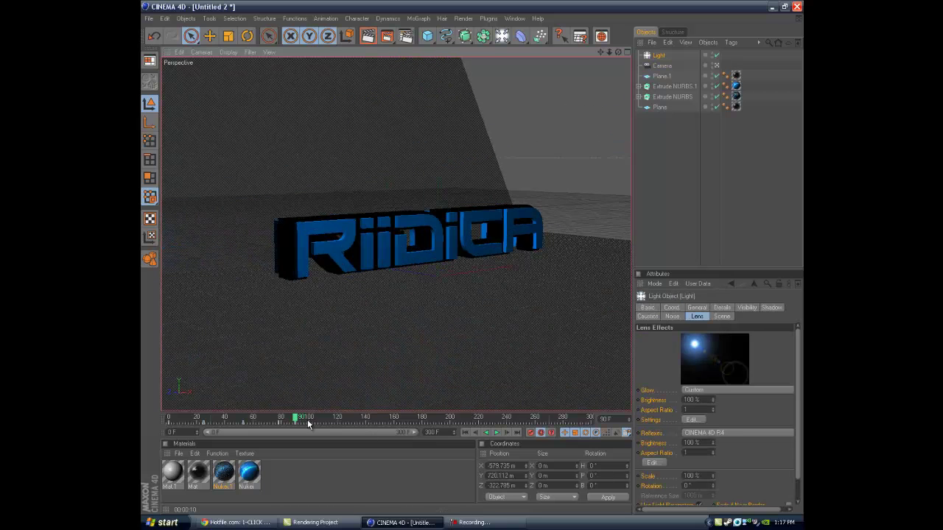
# At frame 105, orbit the camera to a nearly frontal view of the text
pyautogui.moveTo(310, 424); pyautogui.dragTo(318, 424)
pyautogui.scroll(2, 455, 325)
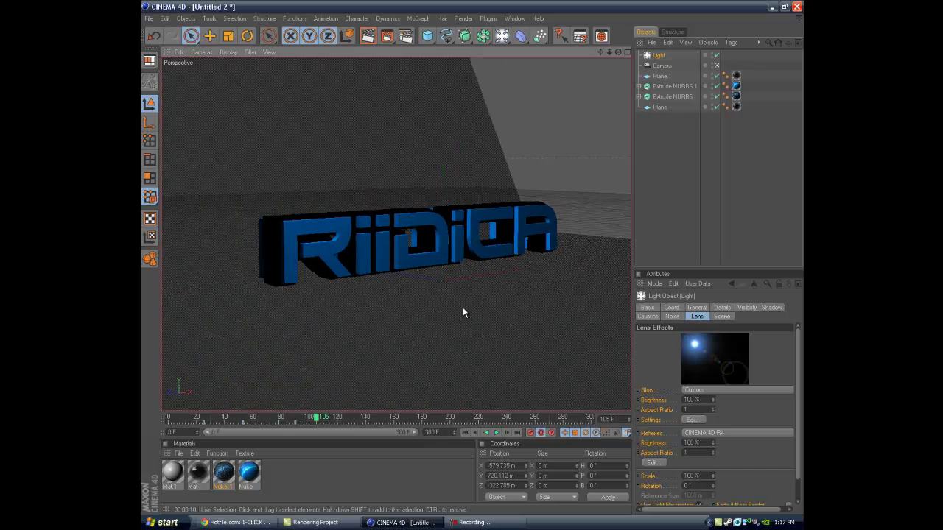
pyautogui.moveTo(618, 51); pyautogui.dragTo(472, 257)
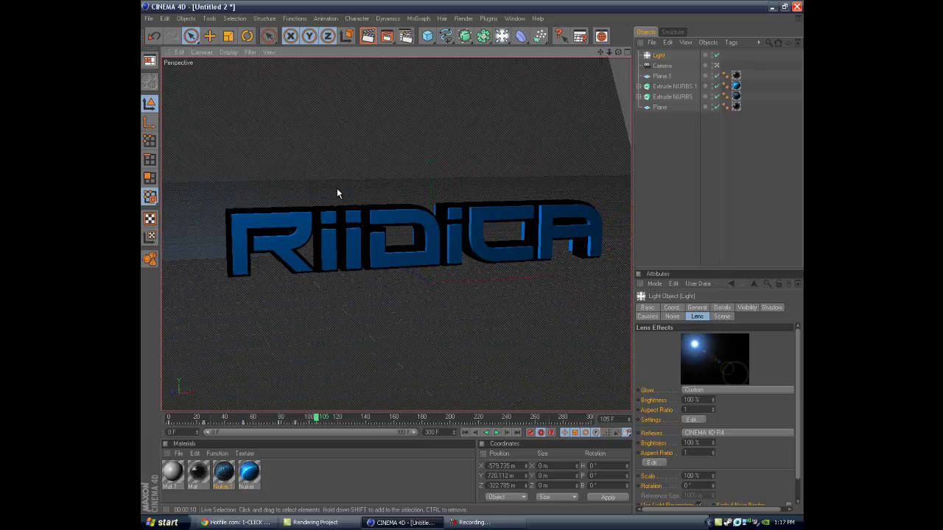
# Move the light along its X axis to about -895 m at frame 105
pyautogui.scroll(-8, 338, 189)
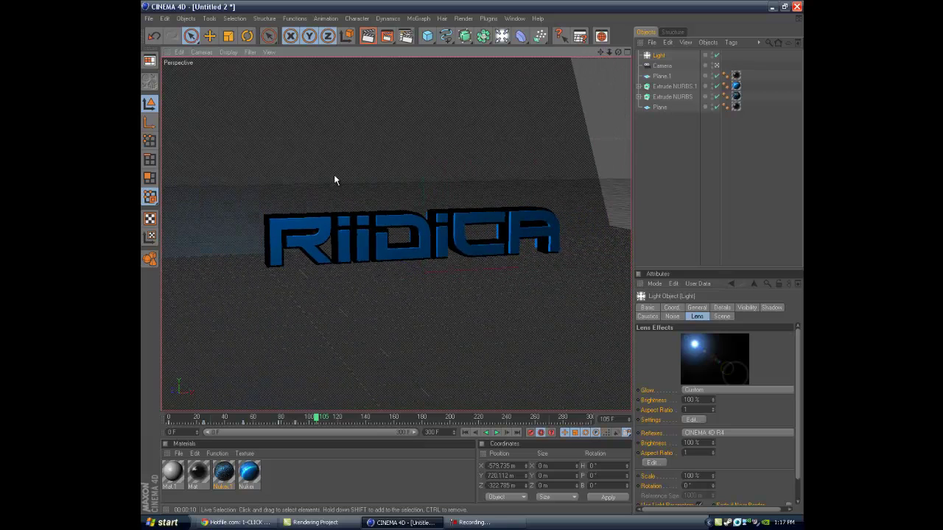
pyautogui.moveTo(353, 91); pyautogui.dragTo(471, 258)
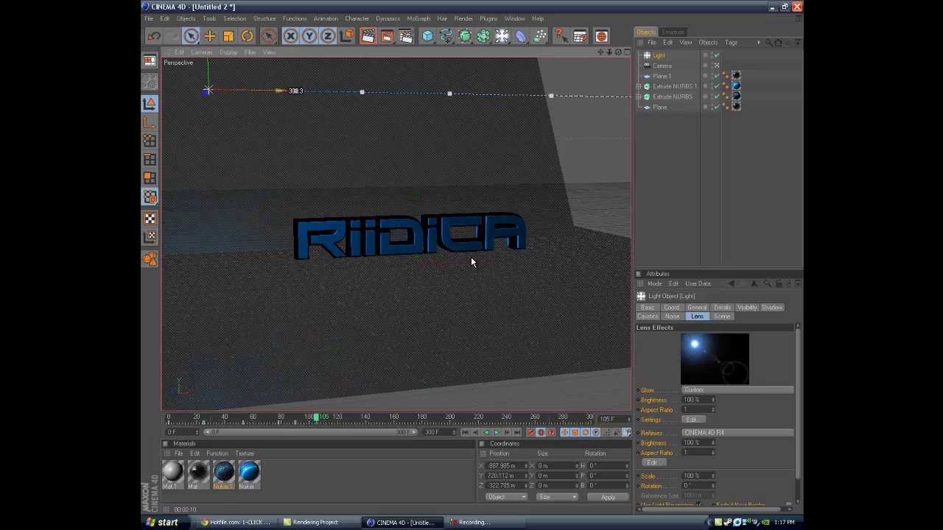
pyautogui.scroll(5, 470, 256)
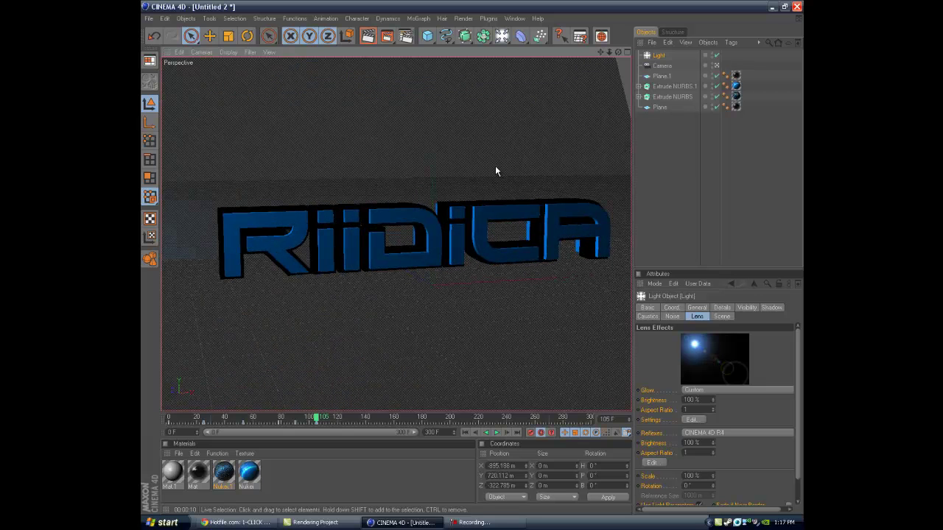
# Preview the camera and light animation and shorten the timeline to end at frame 110
pyautogui.click(344, 419)
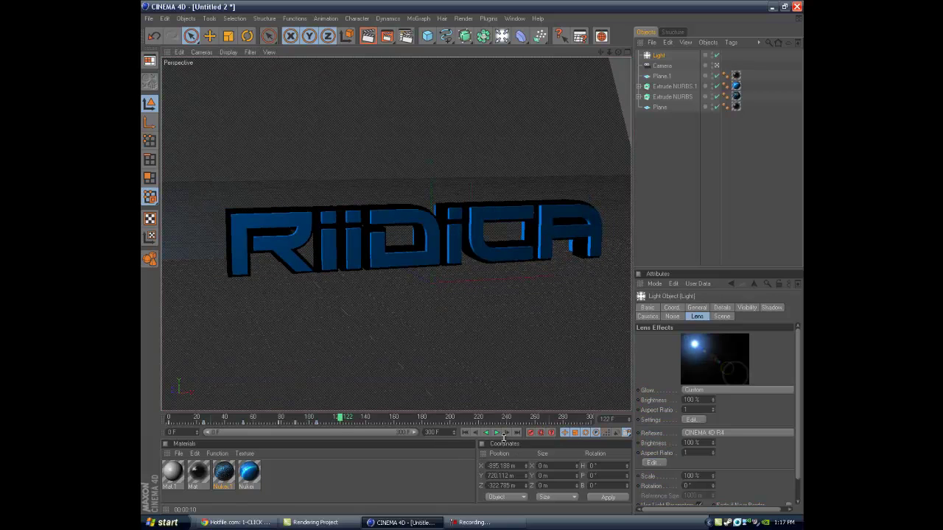
pyautogui.moveTo(339, 419); pyautogui.dragTo(140, 393)
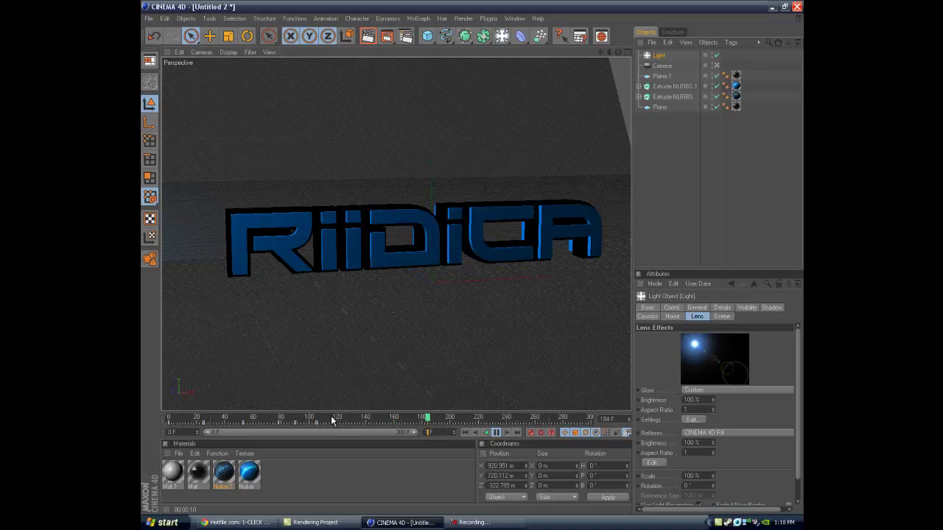
pyautogui.click(463, 459)
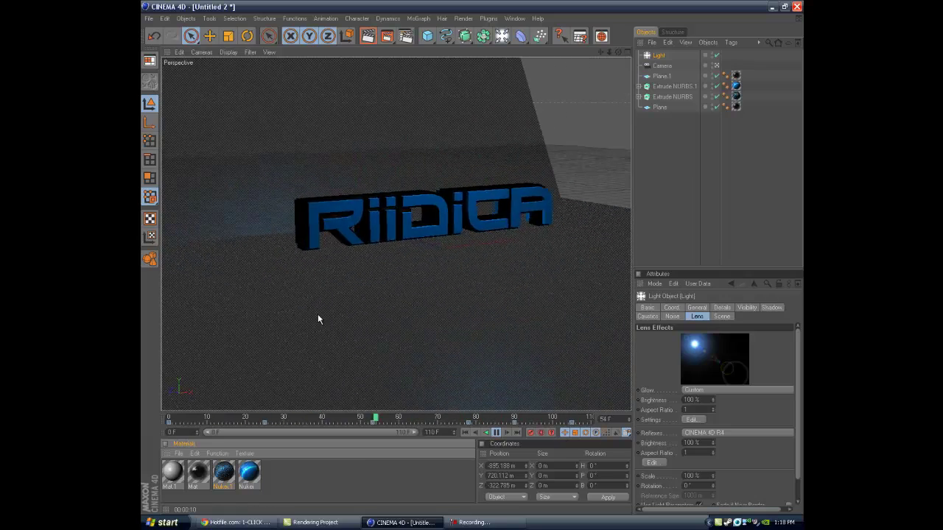
pyautogui.click(496, 435)
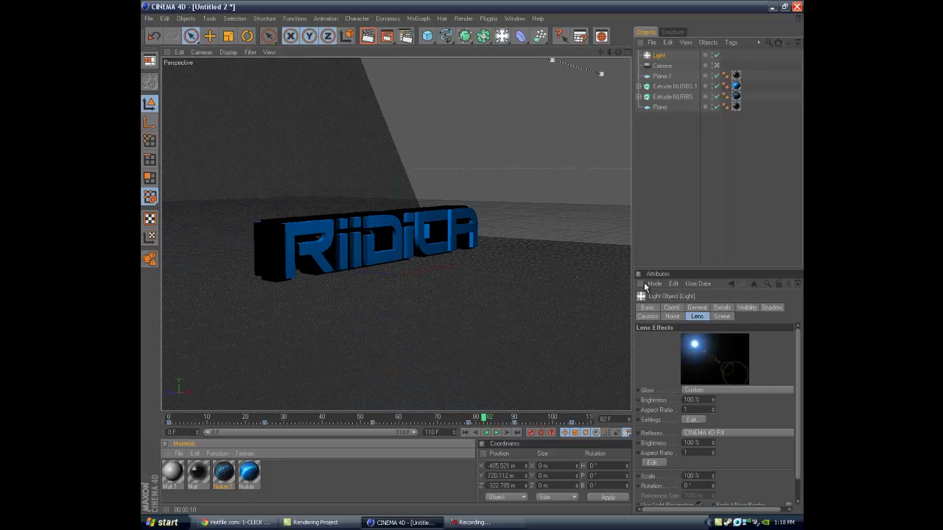
# Set the render output to the 1024 x 768 screen preset in the render settings
pyautogui.click(406, 37)
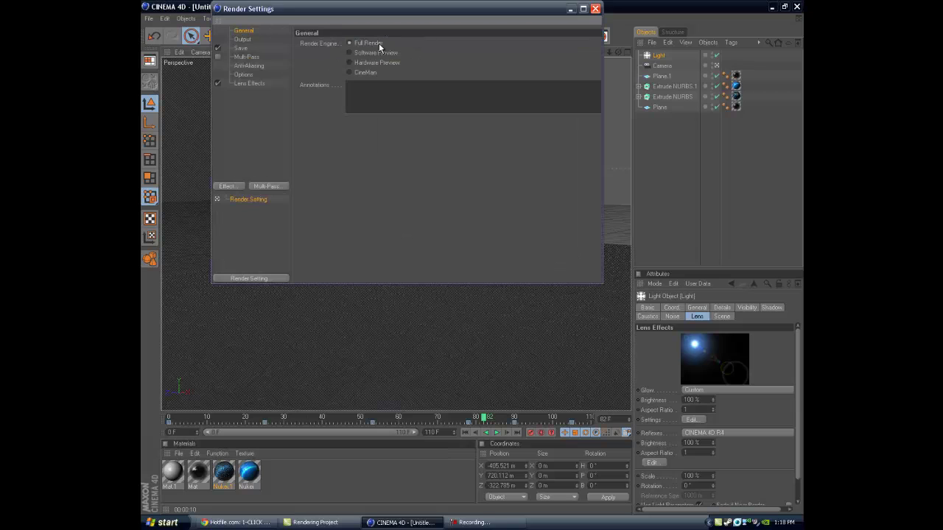
pyautogui.click(455, 525)
pyautogui.click(456, 525)
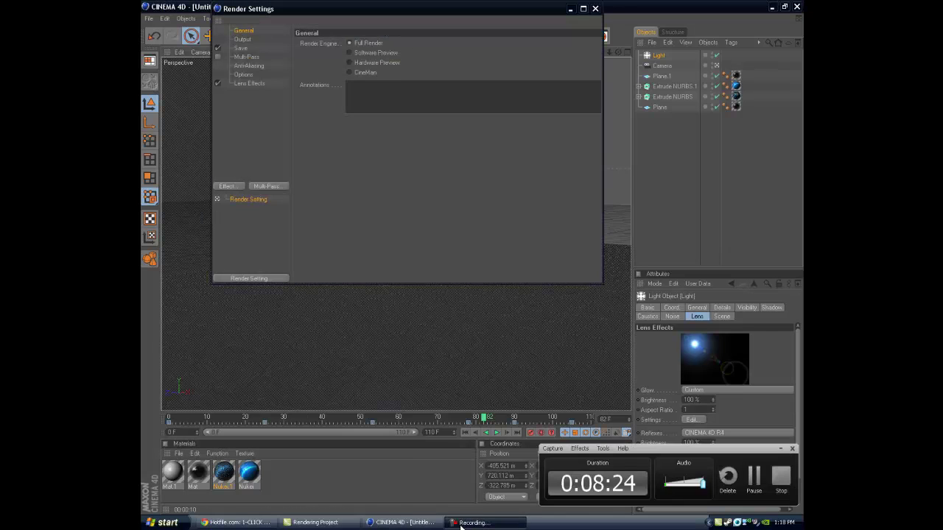
pyautogui.click(243, 40)
pyautogui.click(307, 43)
pyautogui.moveTo(324, 54)
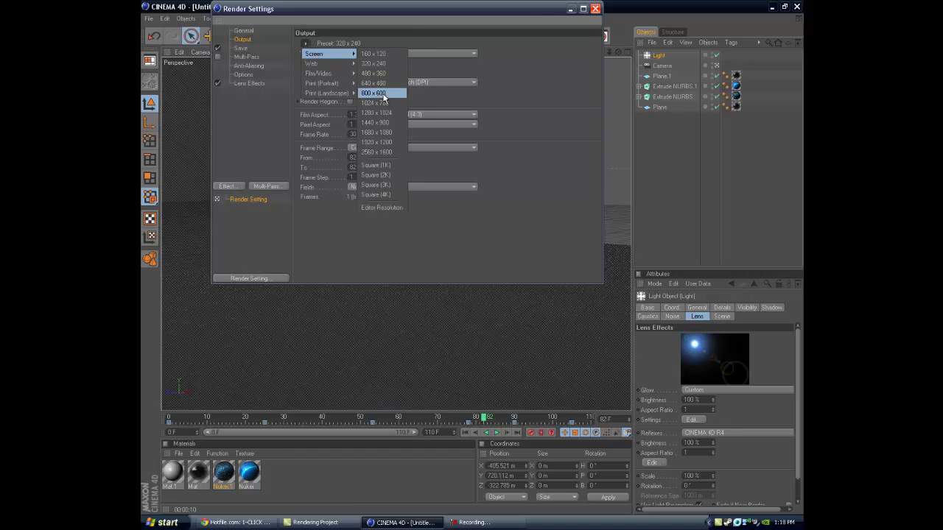
pyautogui.click(384, 102)
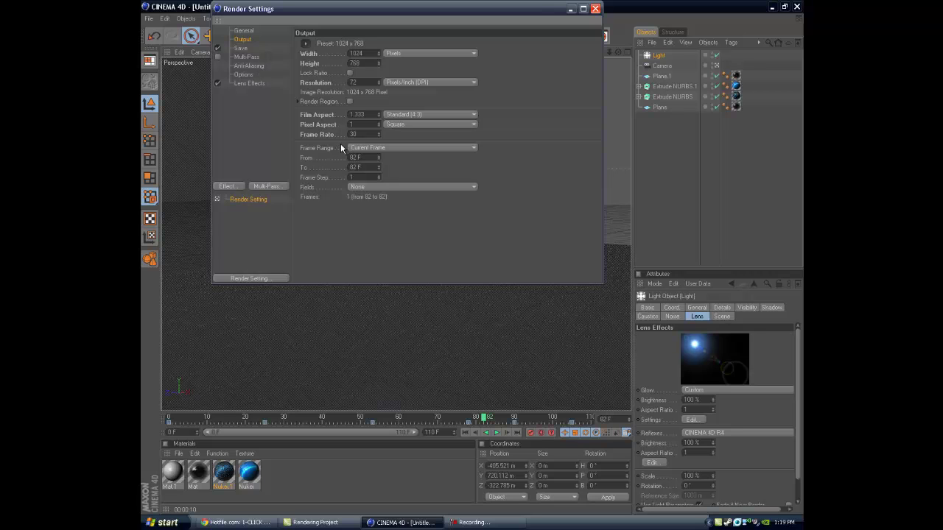
# Set the render output's frame range to All Frames
pyautogui.click(366, 146)
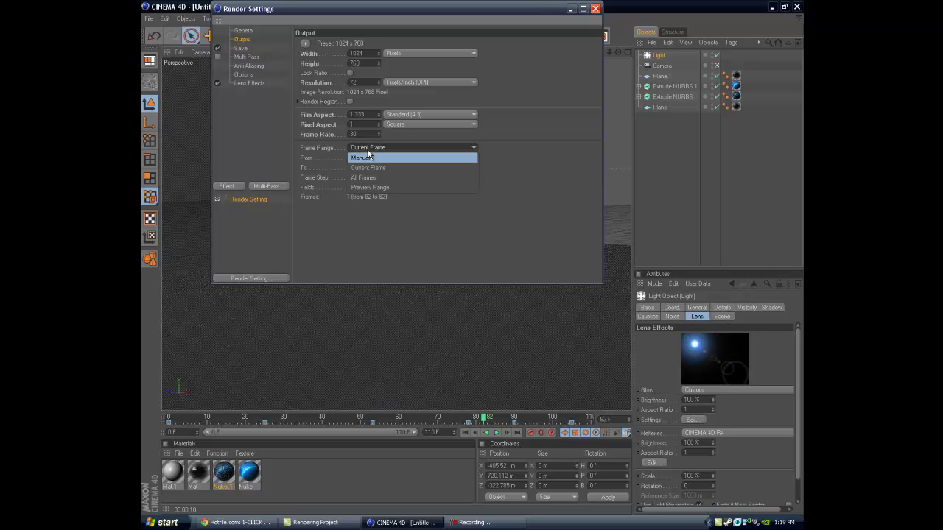
pyautogui.click(367, 147)
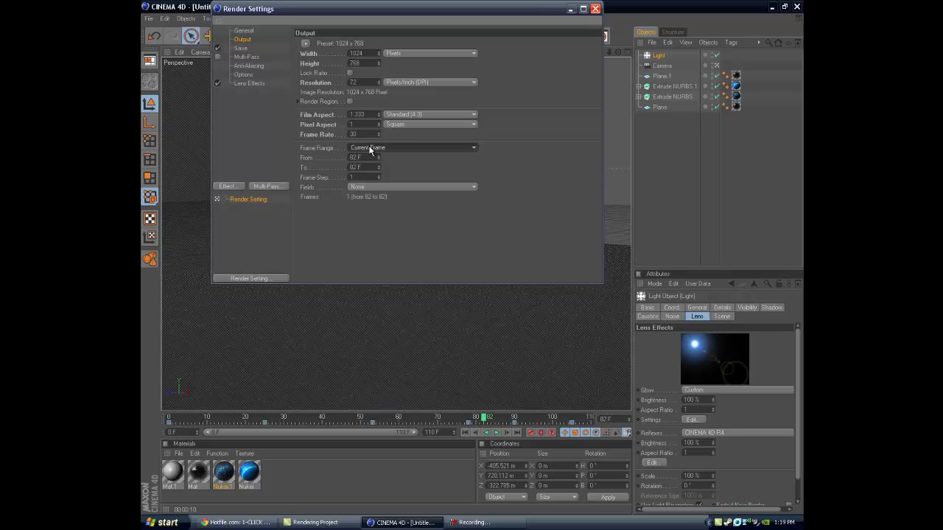
pyautogui.click(371, 148)
pyautogui.click(374, 171)
# Set the render's save format to AVI Movie and its output file to ridica on the Desktop
pyautogui.click(245, 48)
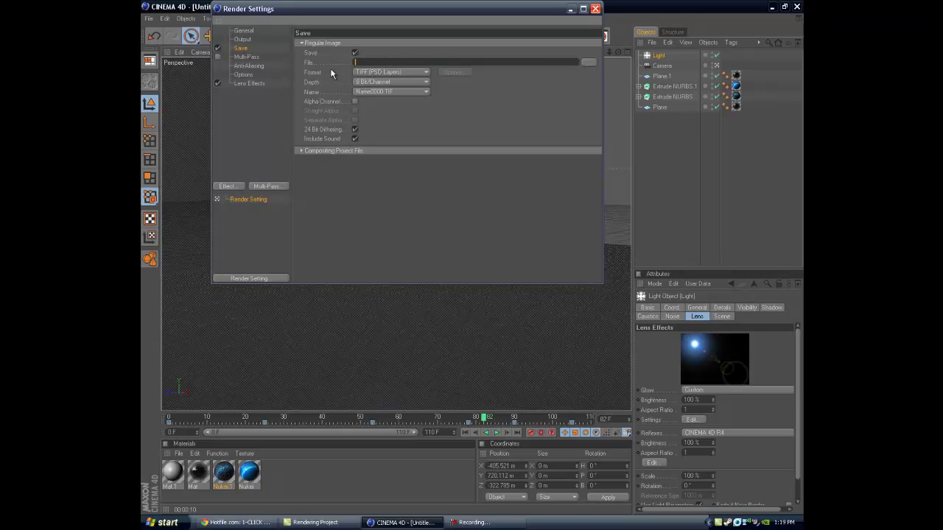
pyautogui.click(378, 72)
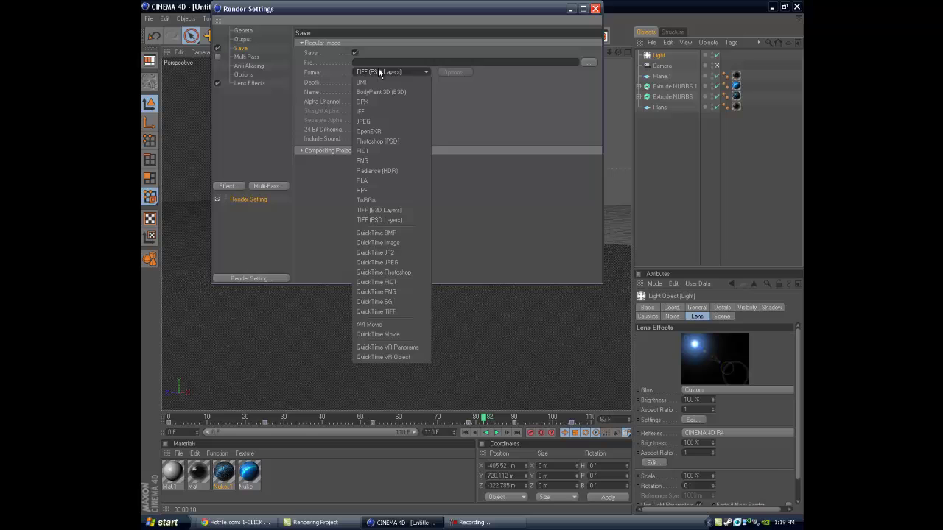
pyautogui.click(404, 325)
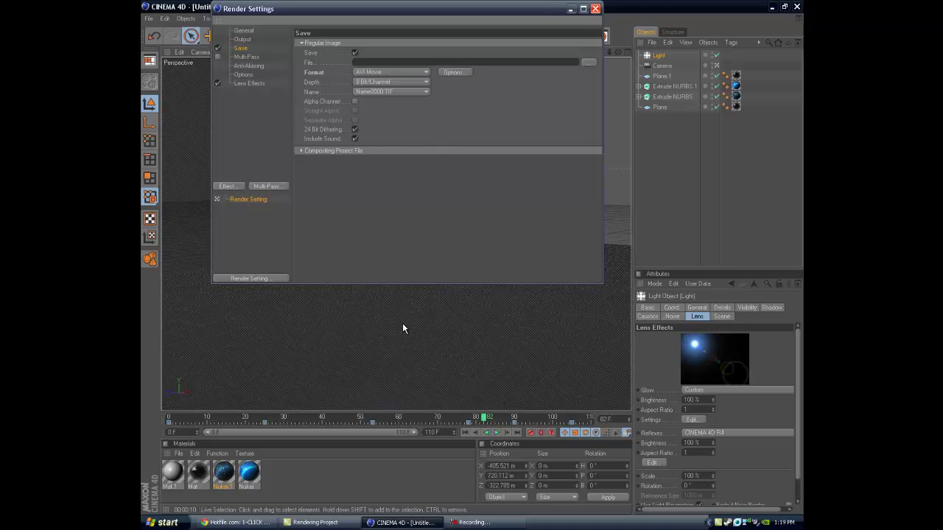
pyautogui.click(383, 92)
pyautogui.click(384, 92)
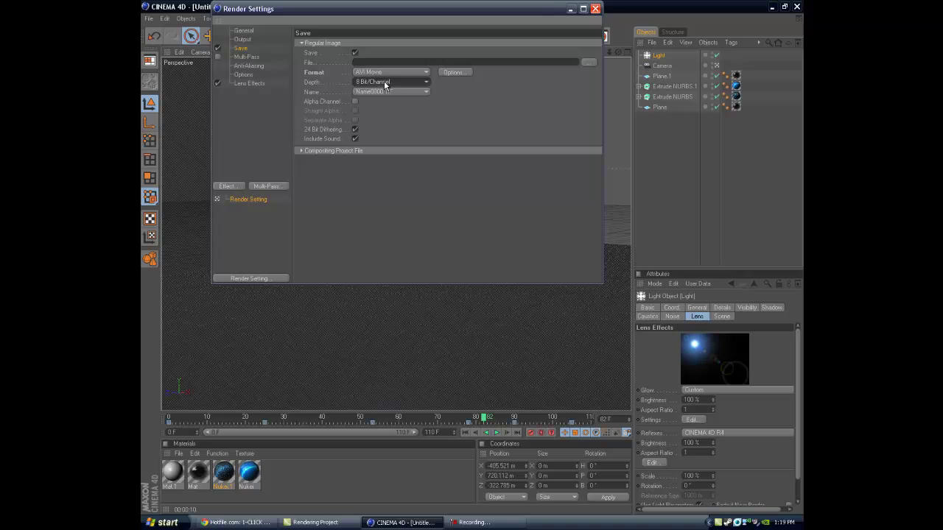
pyautogui.click(582, 63)
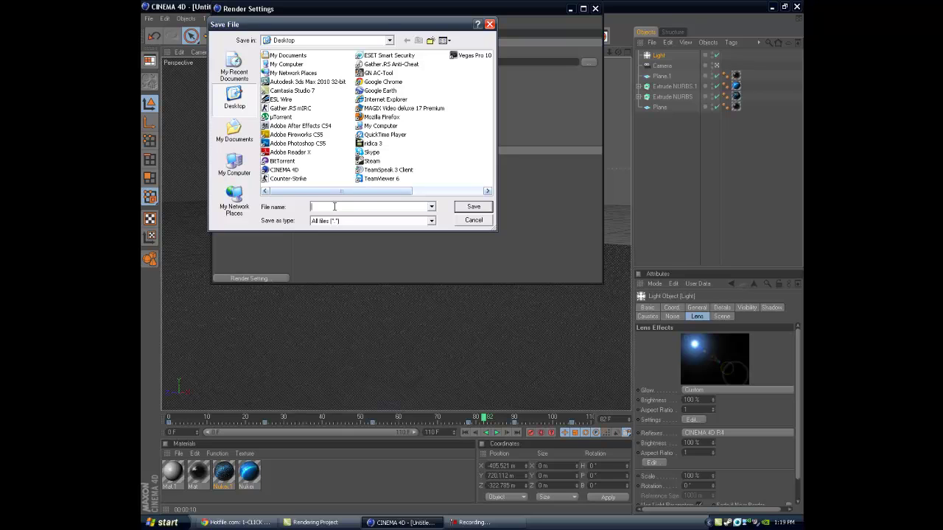
pyautogui.click(477, 211)
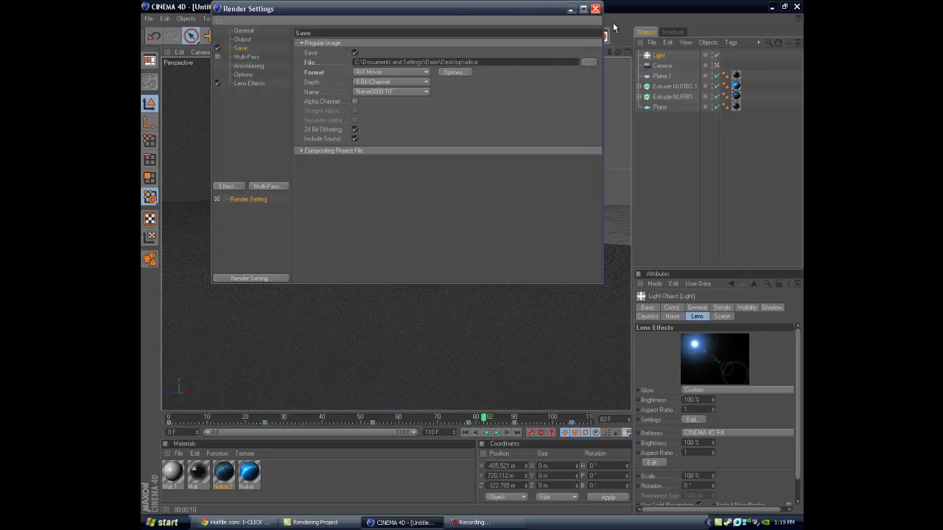
pyautogui.click(595, 9)
# Render the animation to the Picture Viewer
pyautogui.click(390, 40)
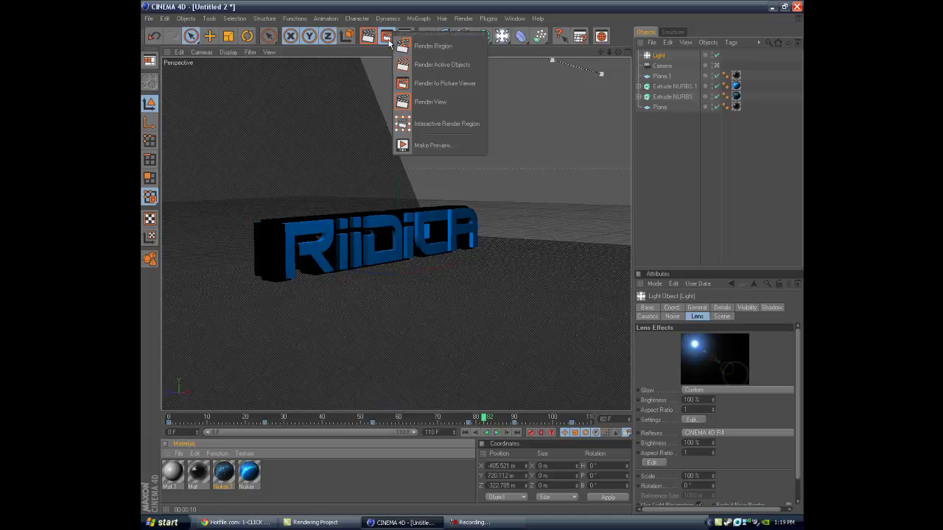
pyautogui.click(464, 95)
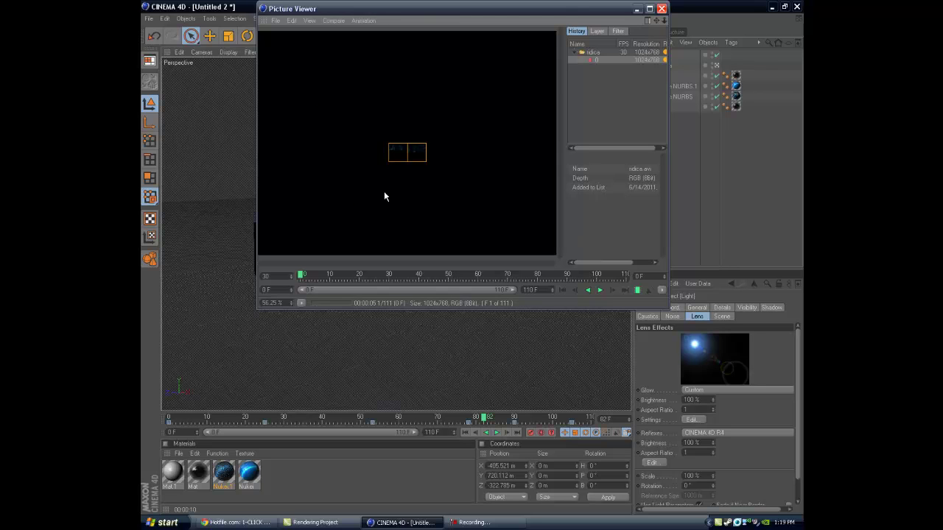
pyautogui.click(477, 523)
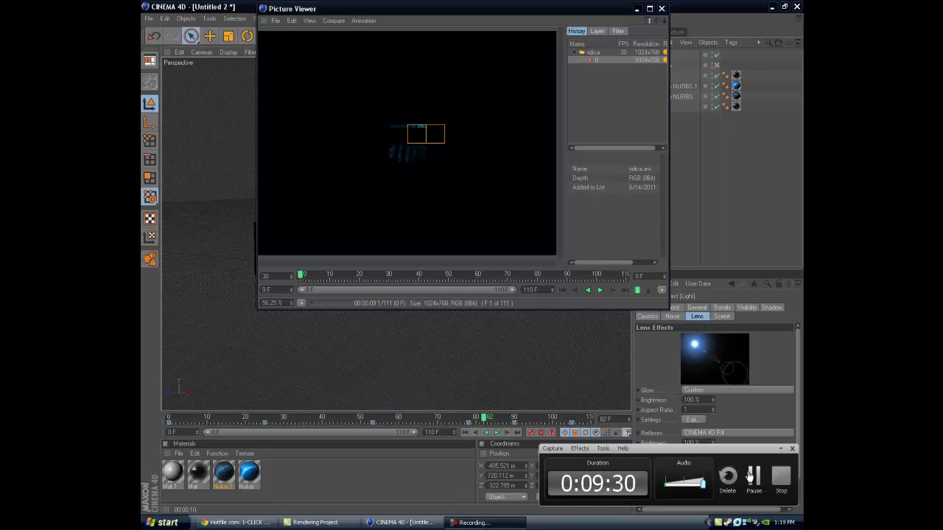
pyautogui.click(752, 477)
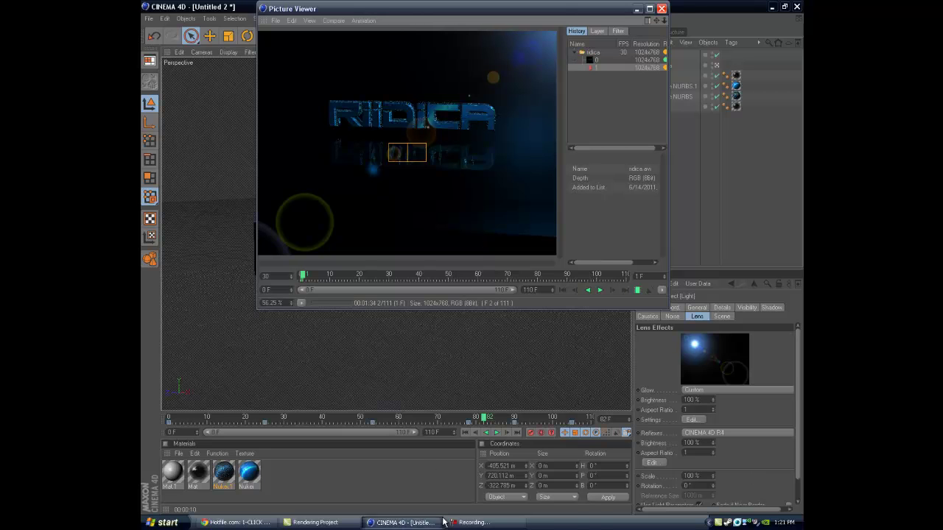
pyautogui.click(477, 523)
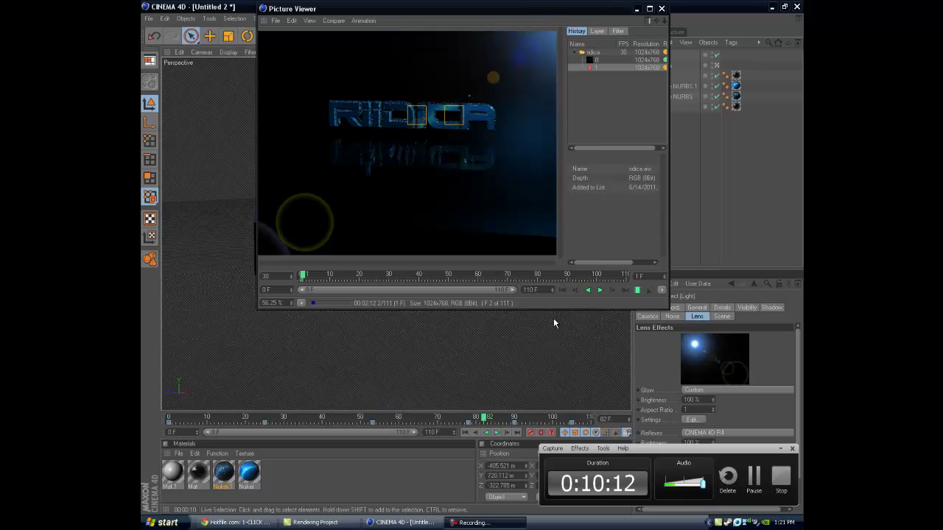
pyautogui.click(755, 479)
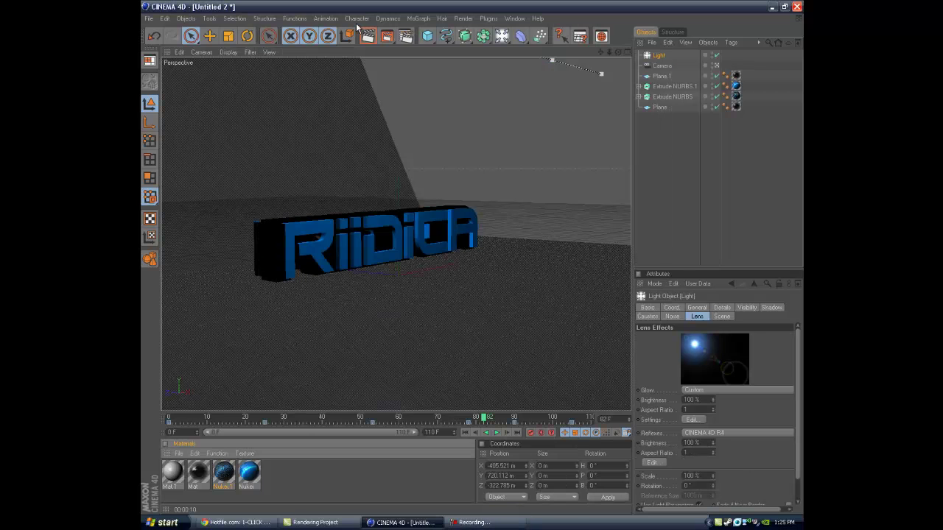
# Start another render of the animation in the Picture Viewer and move the viewer lower over the viewport
pyautogui.click(386, 36)
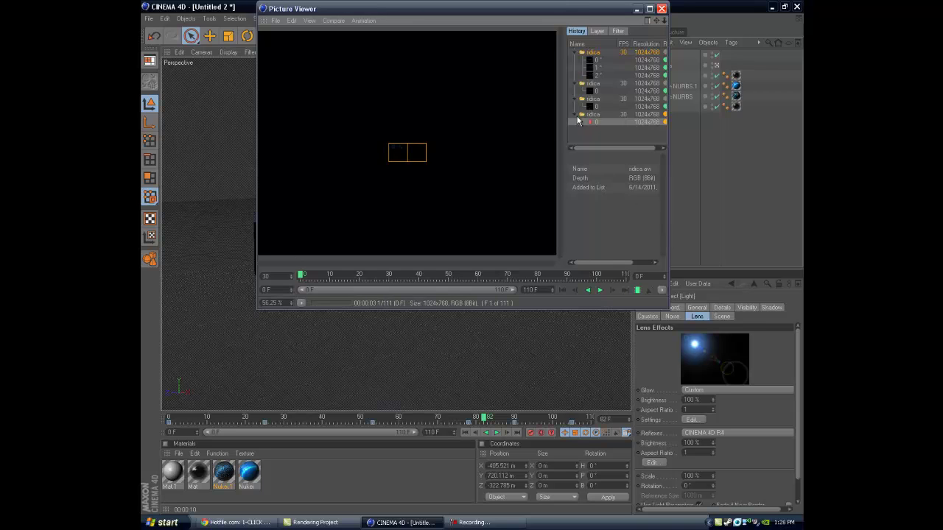
pyautogui.moveTo(539, 11); pyautogui.dragTo(523, 70)
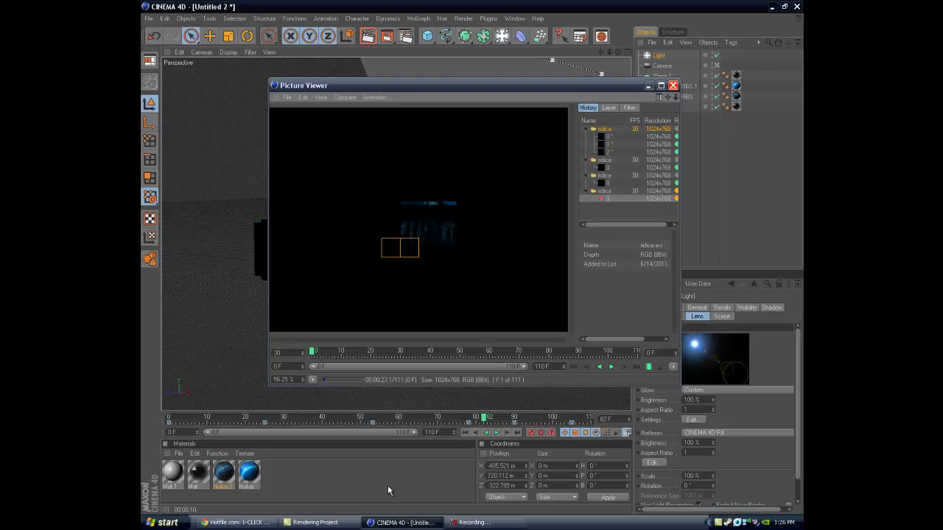
pyautogui.click(301, 522)
pyautogui.click(307, 523)
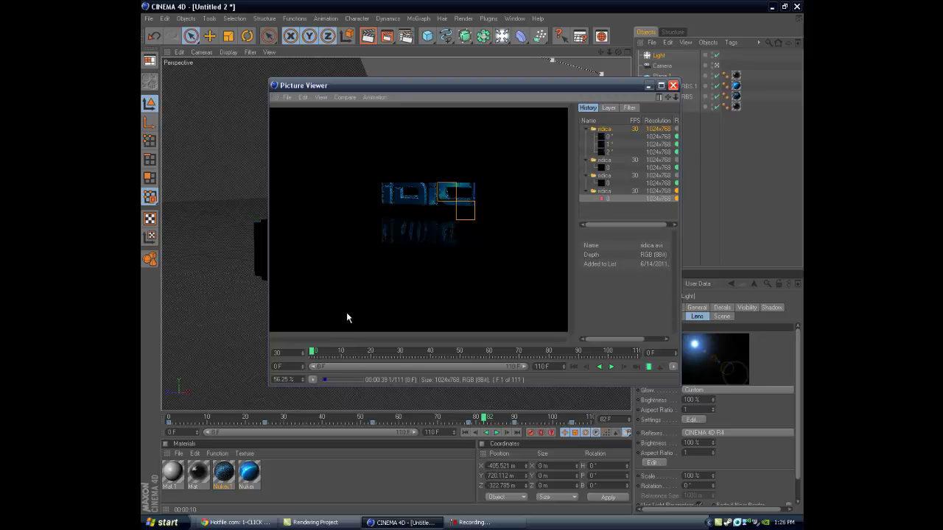
pyautogui.click(468, 523)
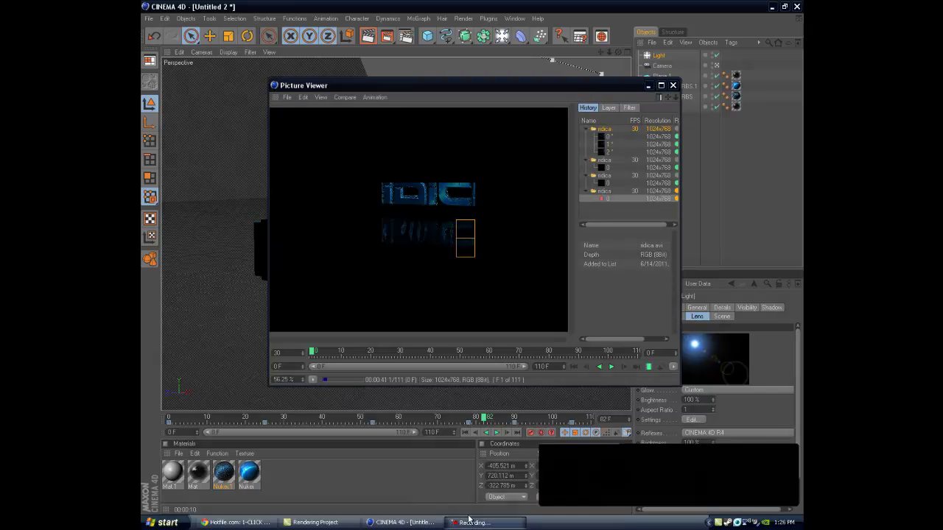